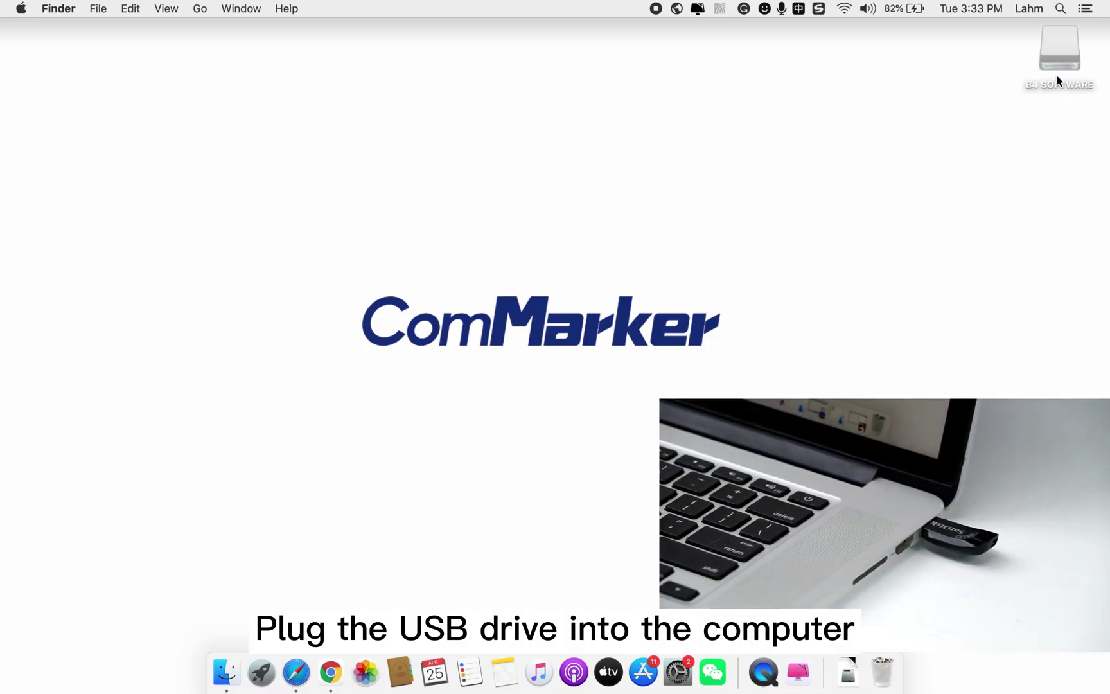
# Copy the EZCAD+for+ComMarker+B4 folder from the B4 SOFTWARE drive to the desktop.
pyautogui.doubleClick(1058, 53)
pyautogui.click(416, 165)
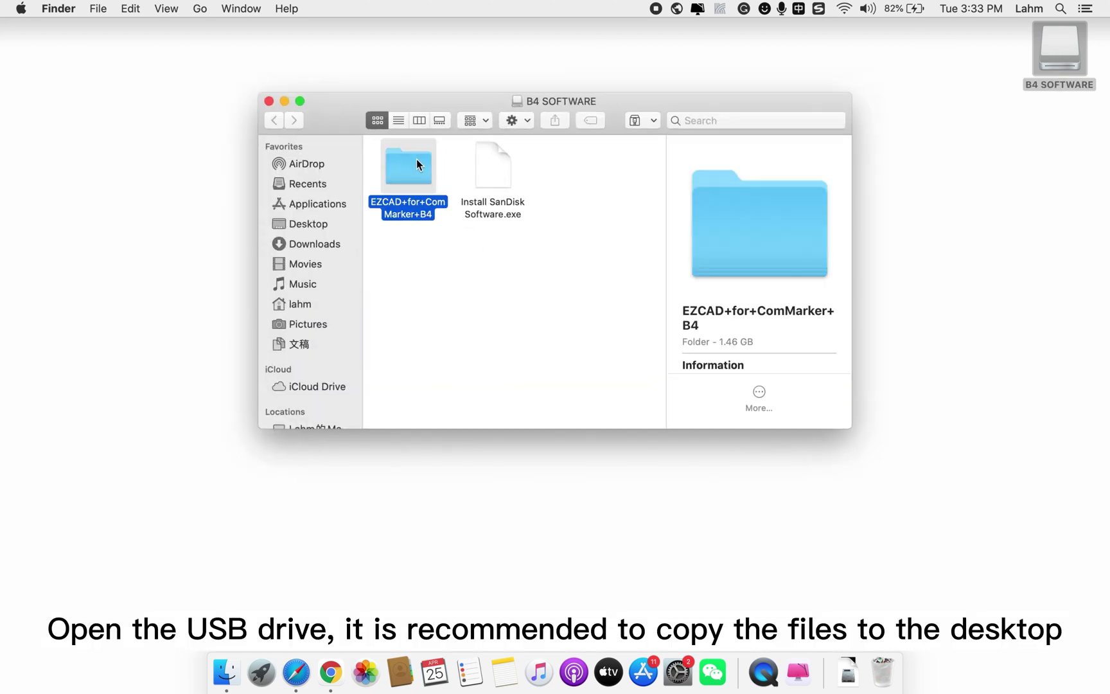
pyautogui.moveTo(406, 174); pyautogui.dragTo(938, 176)
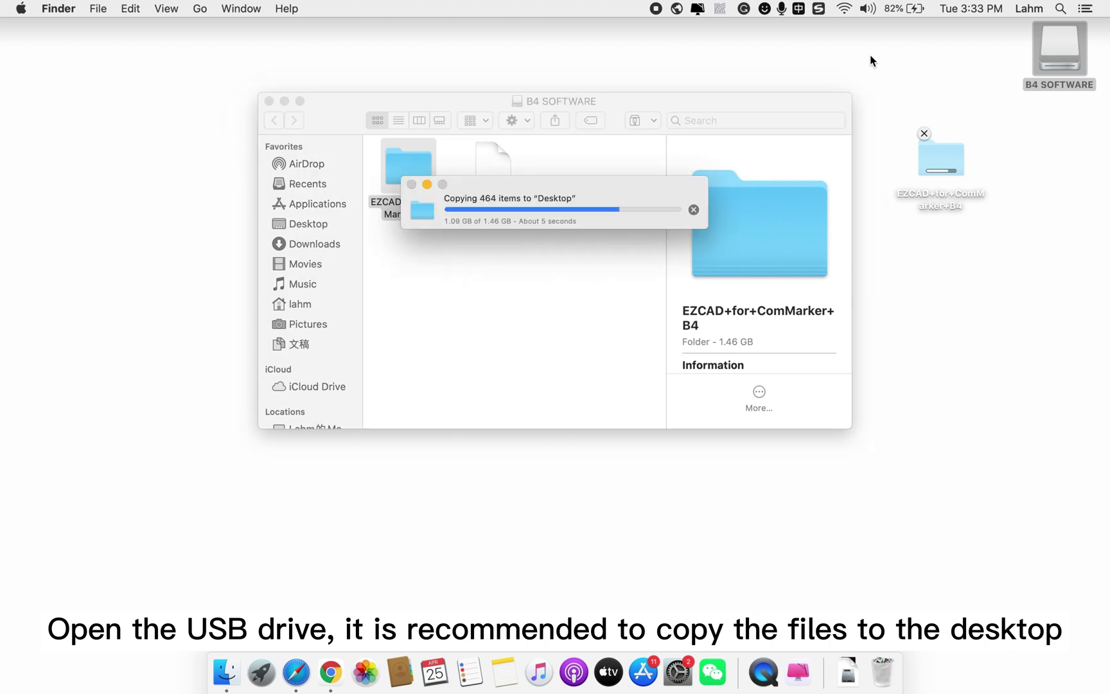
# Close the drive window and eject the B4 SOFTWARE drive.
pyautogui.click(270, 101)
pyautogui.rightClick(1052, 53)
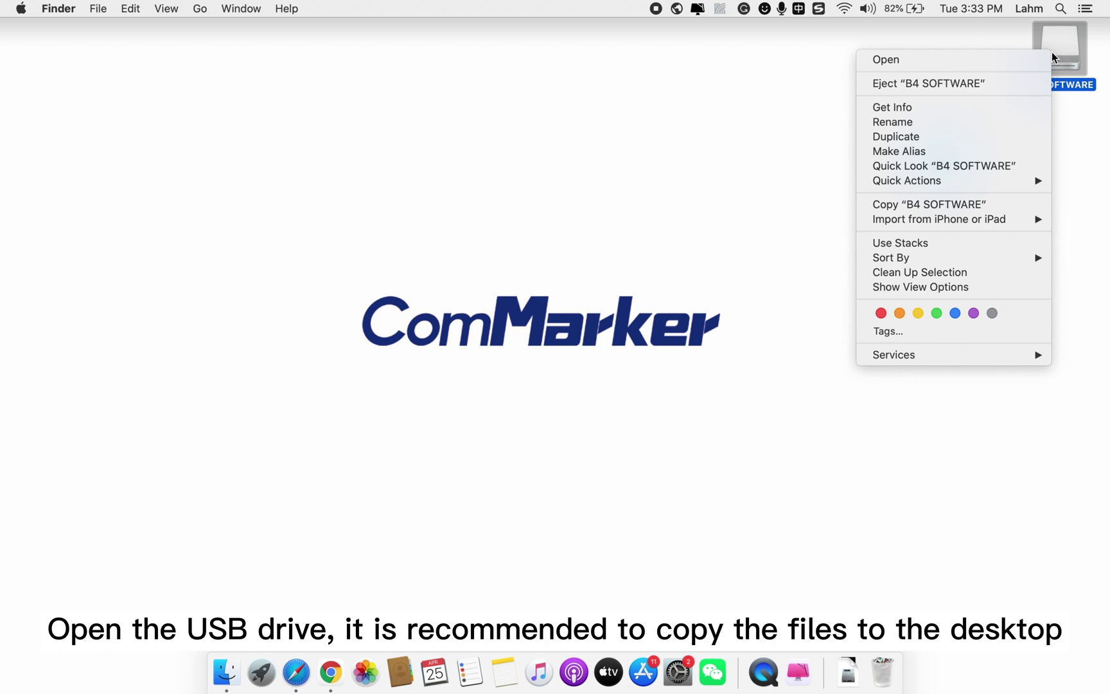
pyautogui.click(981, 86)
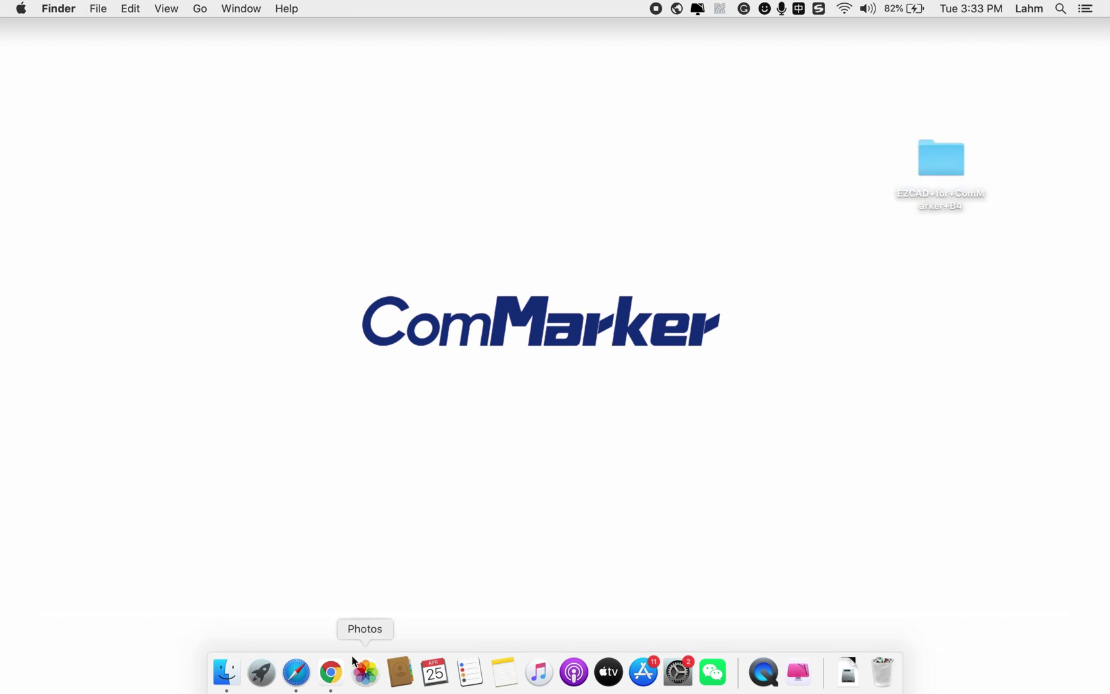
# Go to the Download / Trial page on lightburnsoftware.com in Chrome.
pyautogui.click(330, 672)
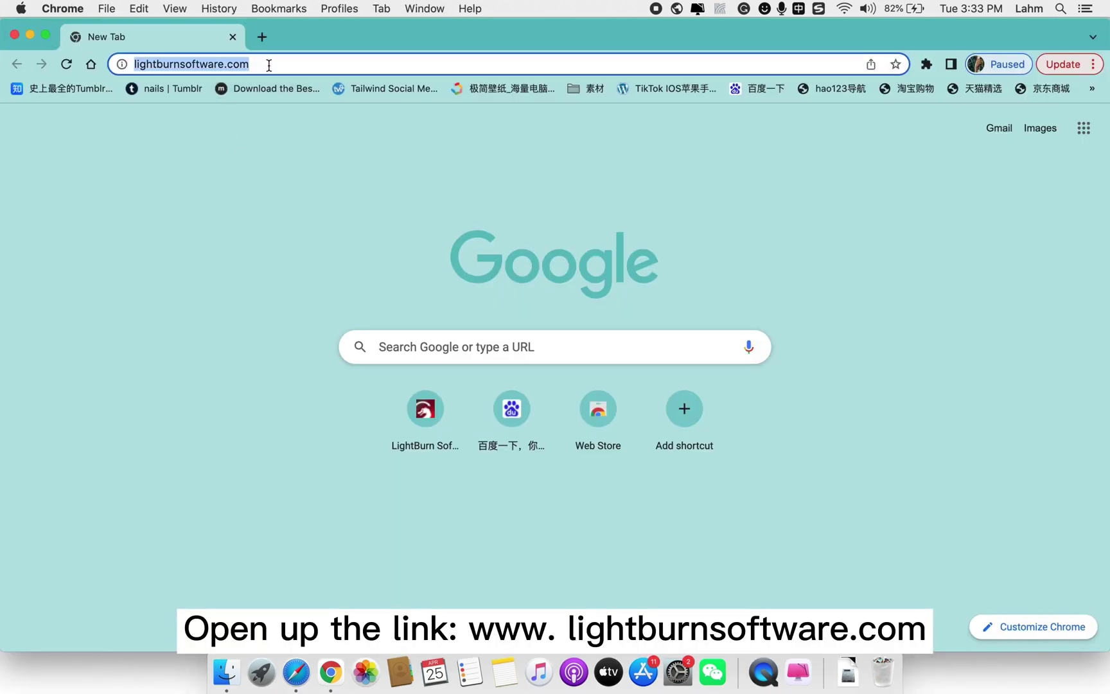
pyautogui.press('Return')
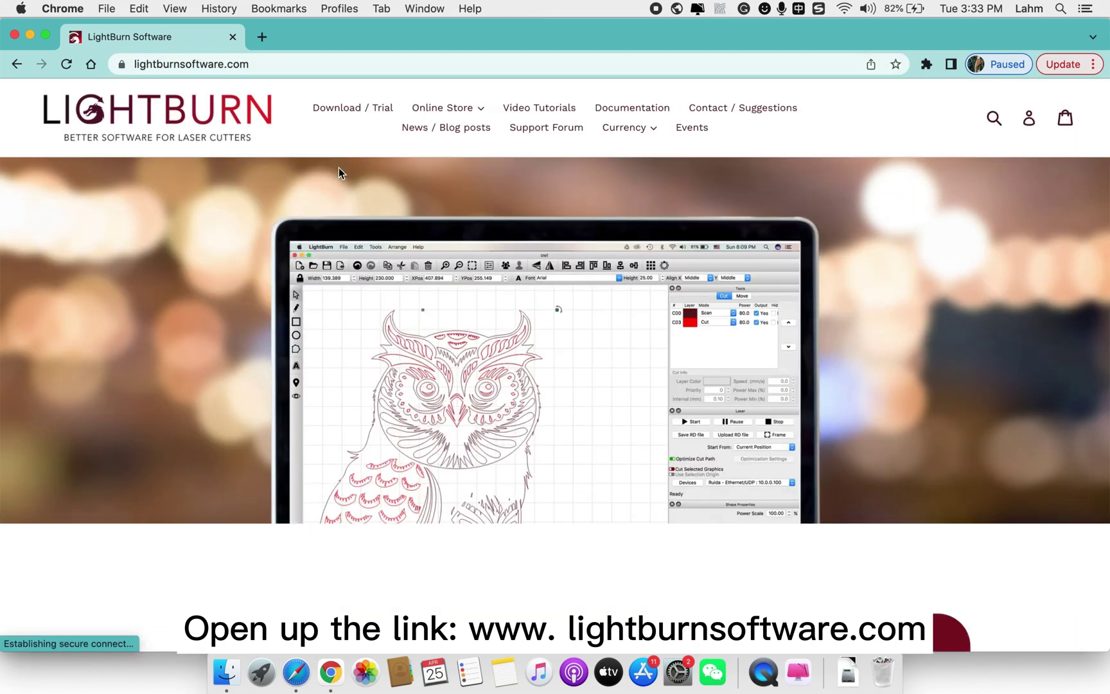
pyautogui.click(346, 110)
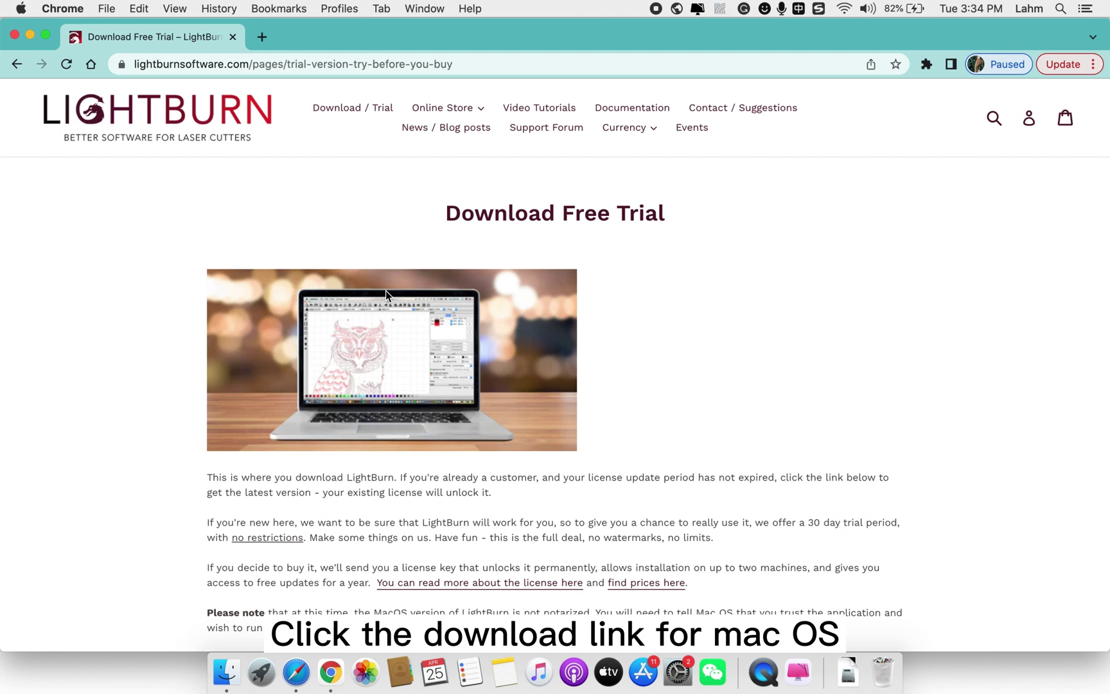
pyautogui.scroll(-5, 386, 291)
pyautogui.scroll(-2, 376, 306)
# Download the Mac OS version of LightBurn and show it in Finder.
pyautogui.click(249, 407)
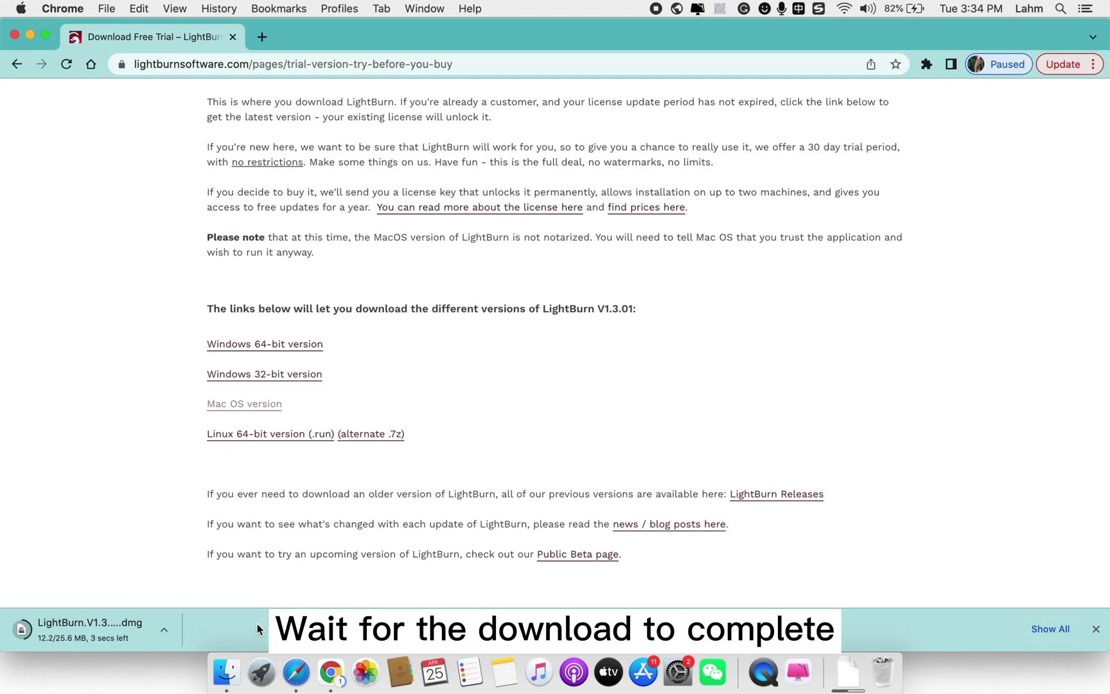
pyautogui.click(165, 633)
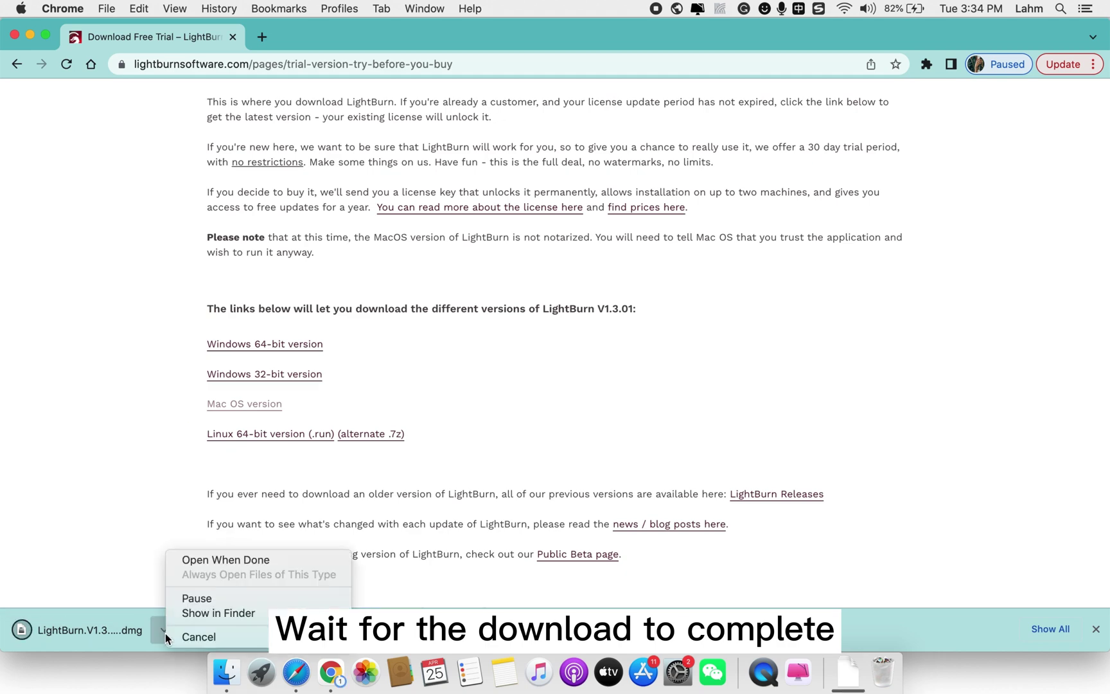
pyautogui.click(201, 614)
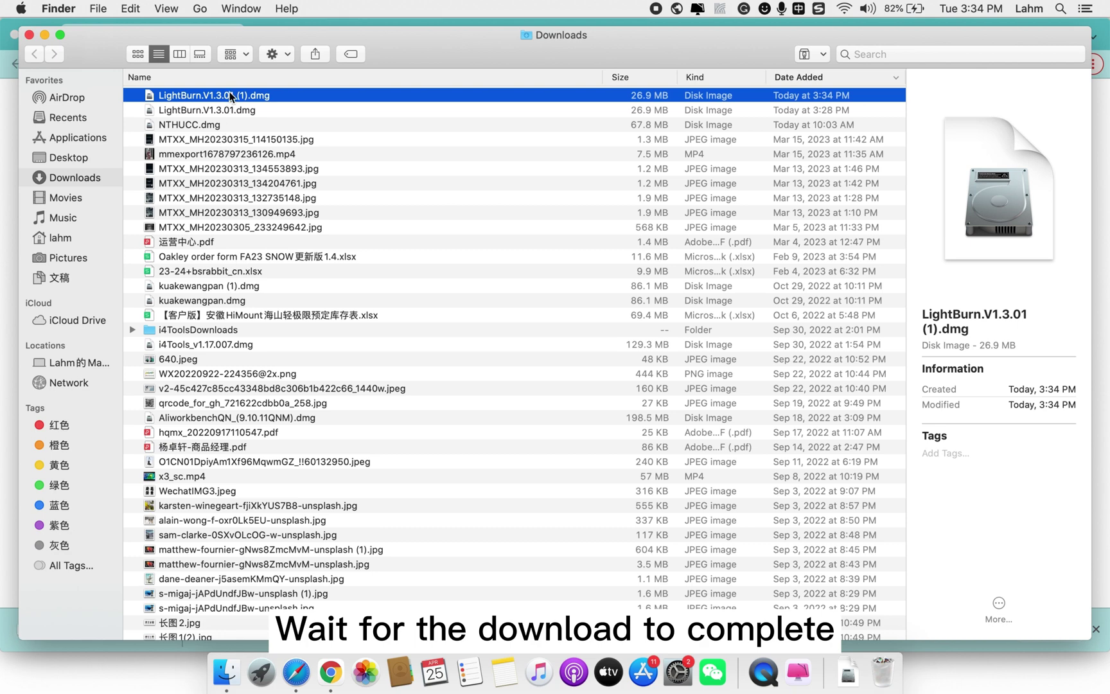
# Copy LightBurn from its disk image into Applications, then close the disk-image window and Chrome.
pyautogui.doubleClick(238, 95)
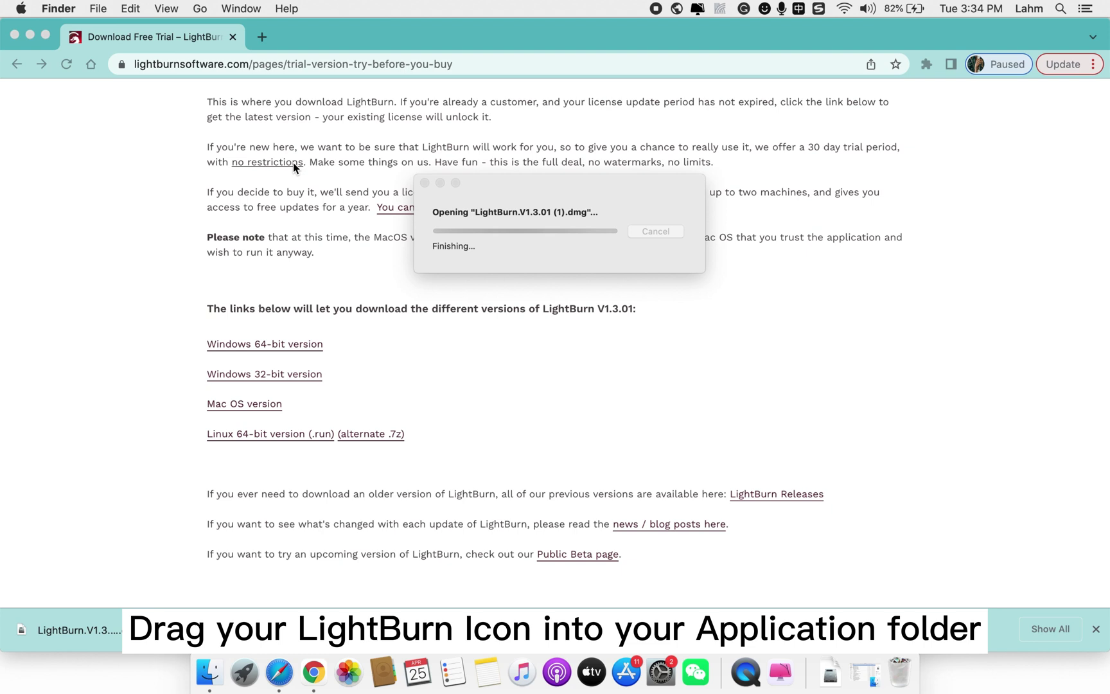
pyautogui.click(95, 192)
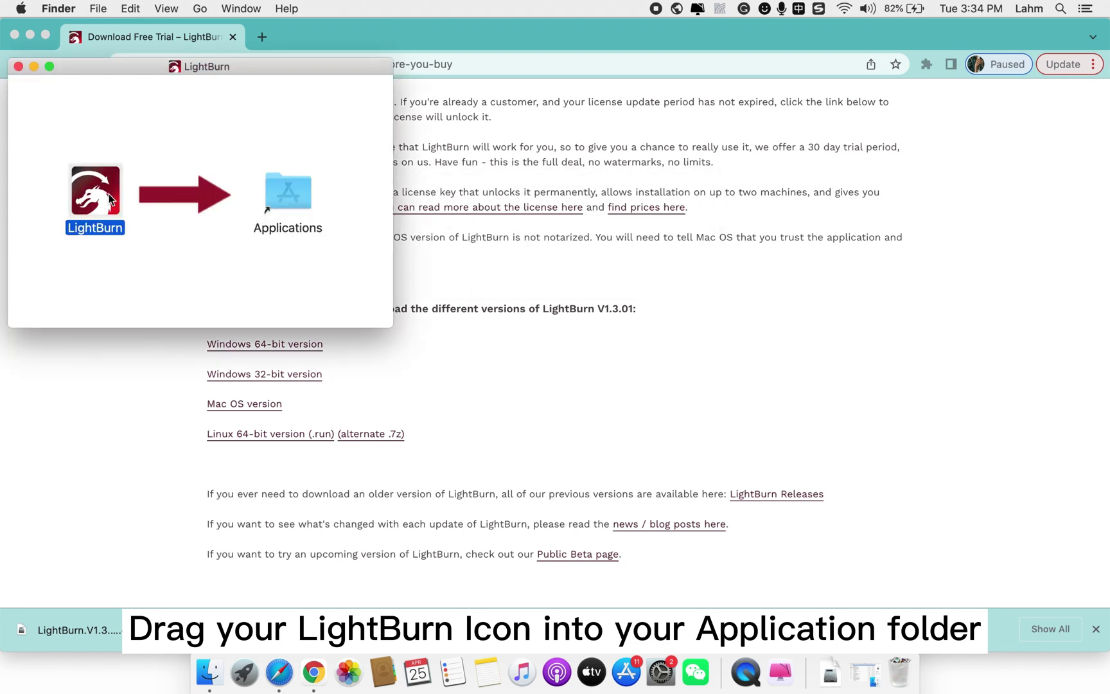
pyautogui.moveTo(110, 198); pyautogui.dragTo(296, 198)
pyautogui.click(19, 67)
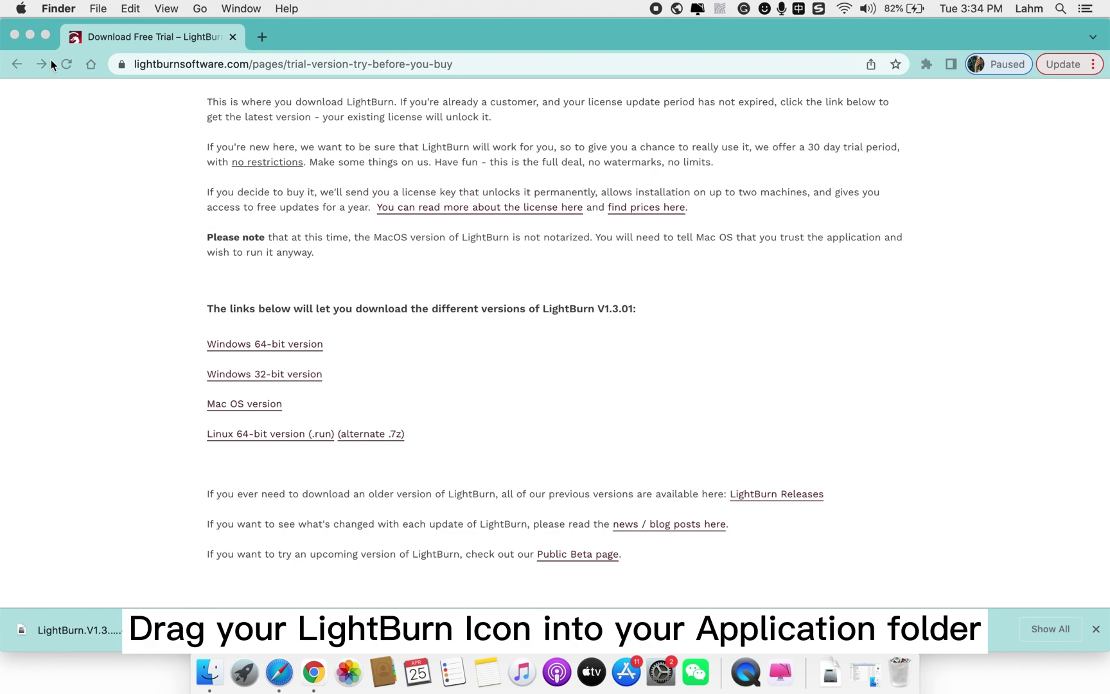
pyautogui.click(15, 35)
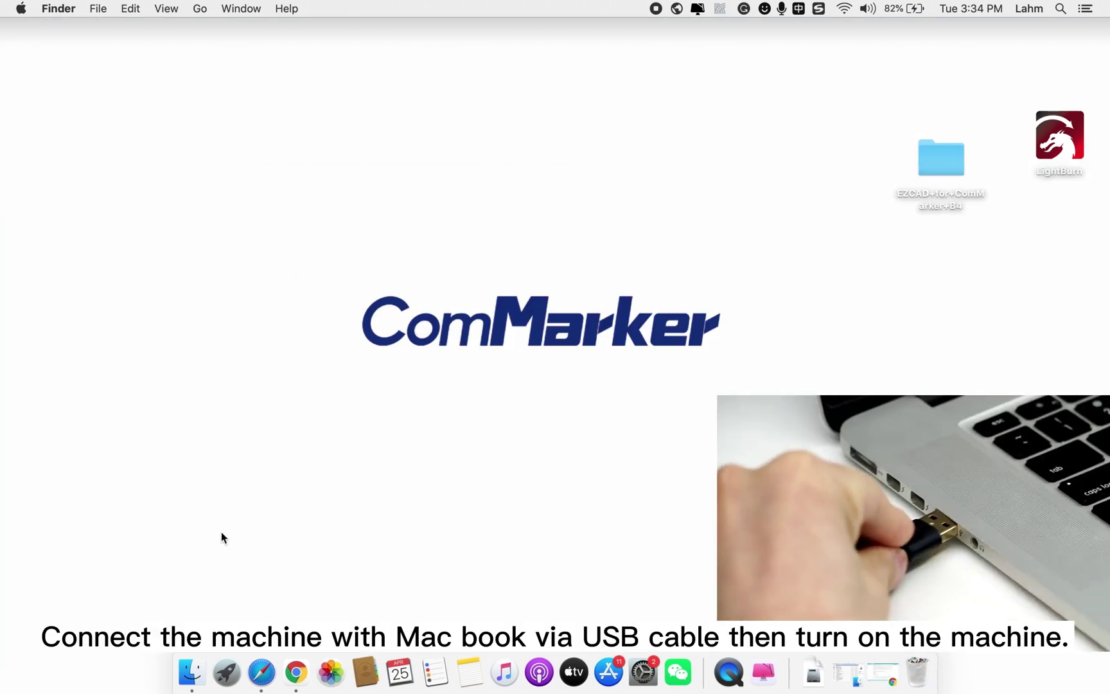
# Start LightBurn from Launchpad and approve Open in the Gatekeeper warning.
pyautogui.click(227, 673)
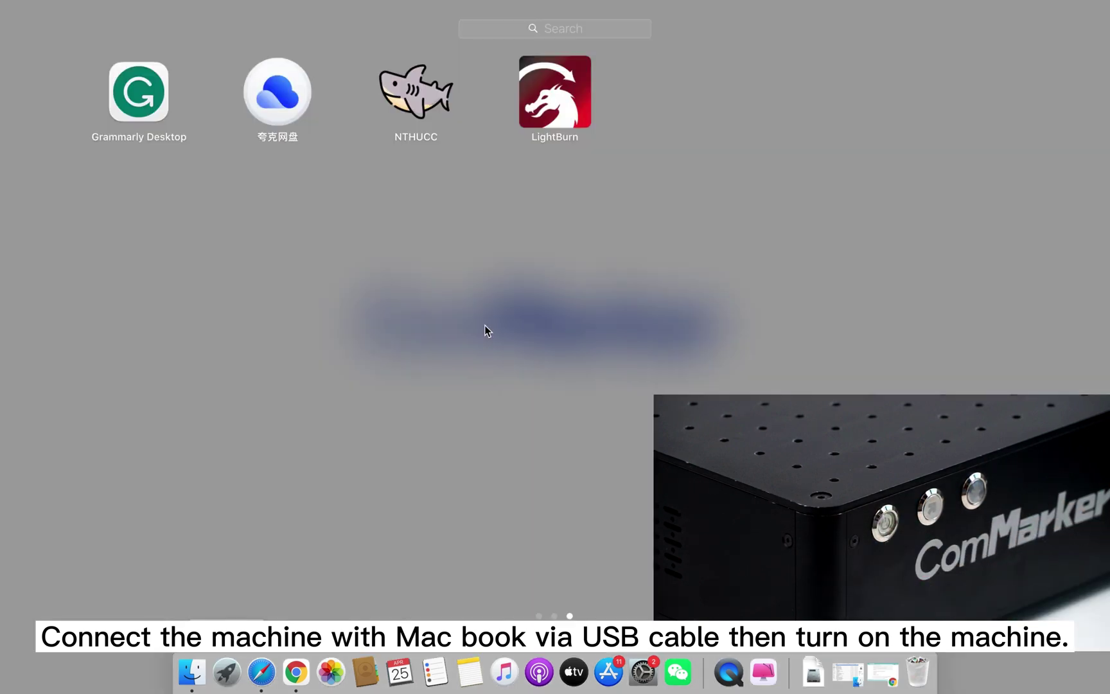
pyautogui.click(564, 94)
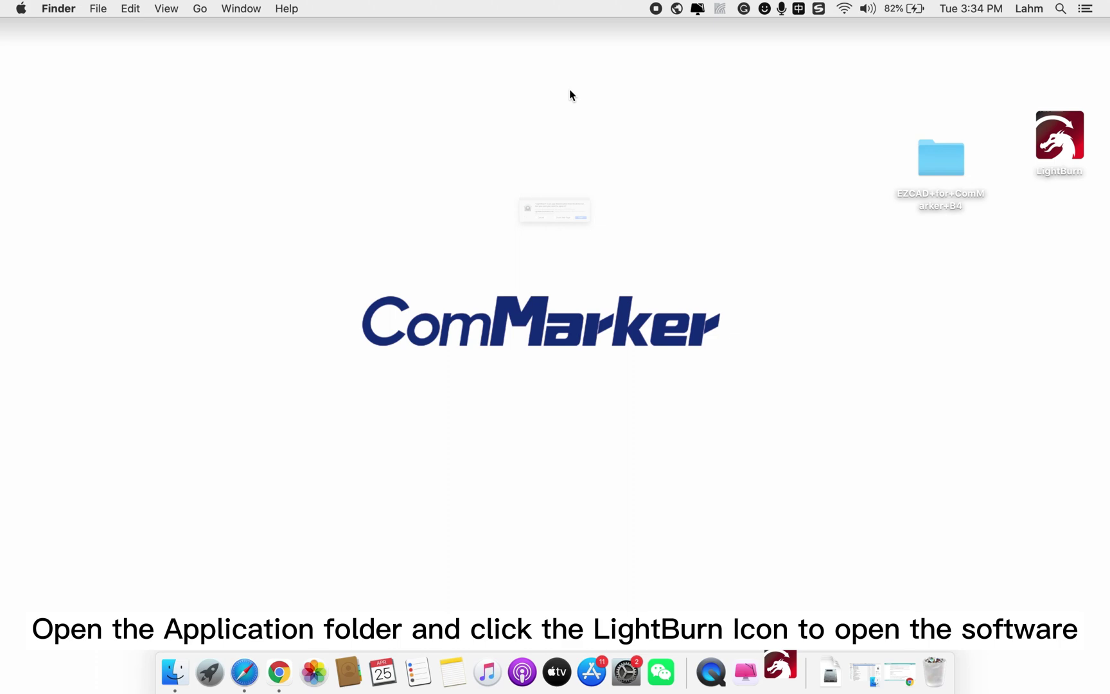
pyautogui.click(703, 259)
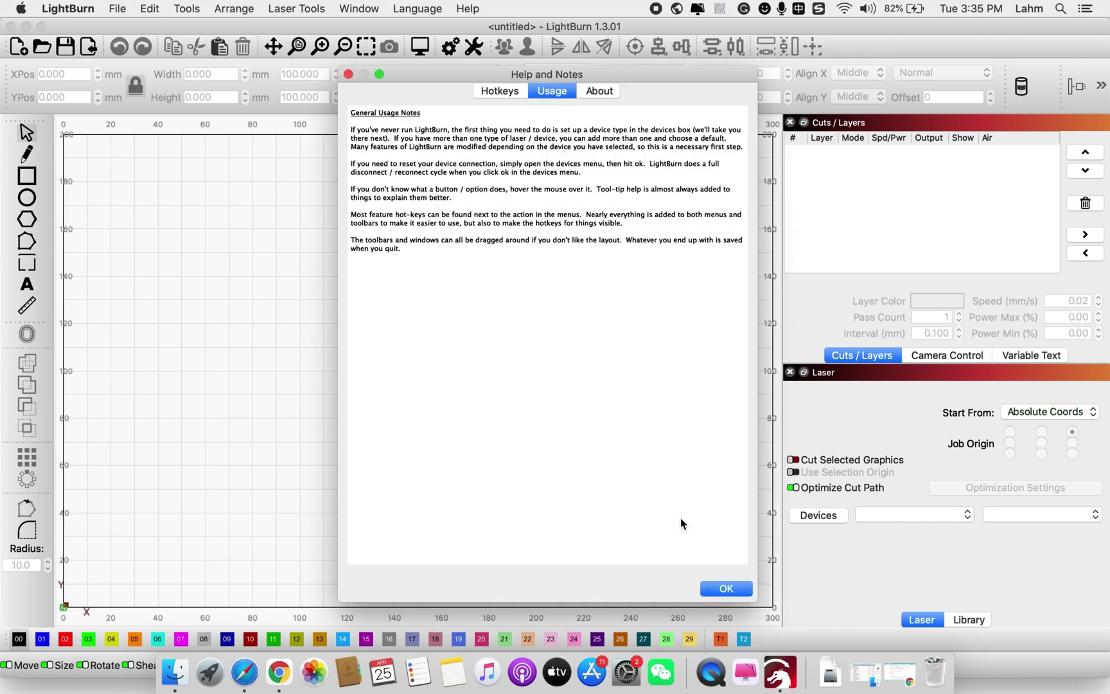
# Dismiss Help and Notes and create a device manually with the JCZFiber controller.
pyautogui.click(727, 588)
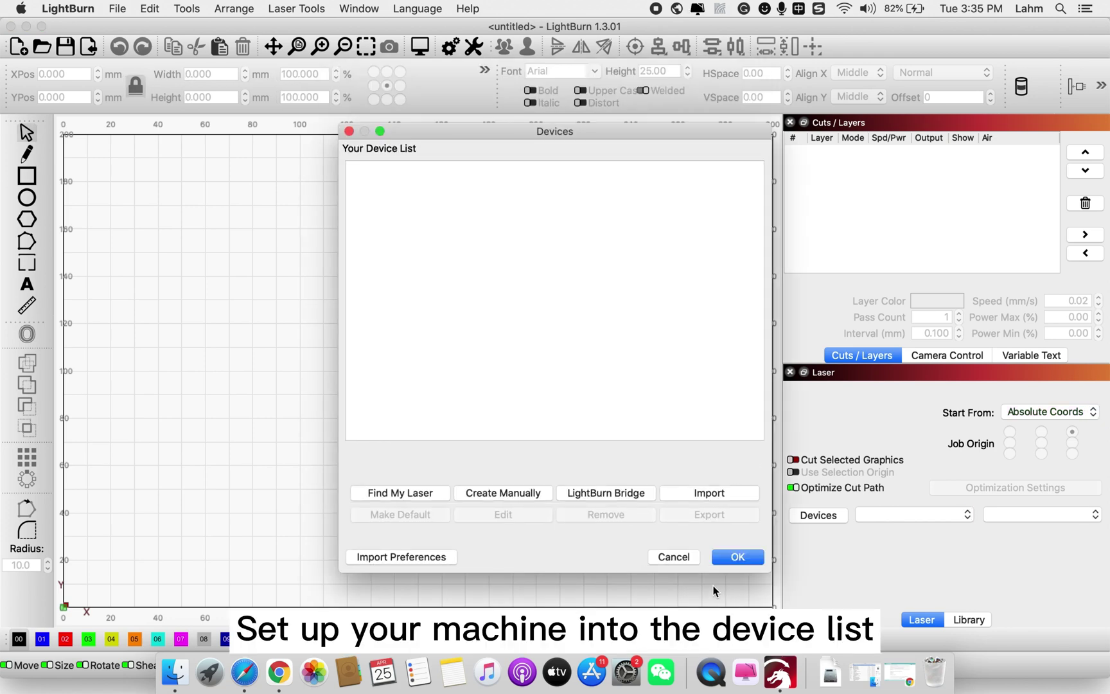
pyautogui.click(527, 496)
pyautogui.scroll(-2, 543, 345)
pyautogui.scroll(-3, 544, 345)
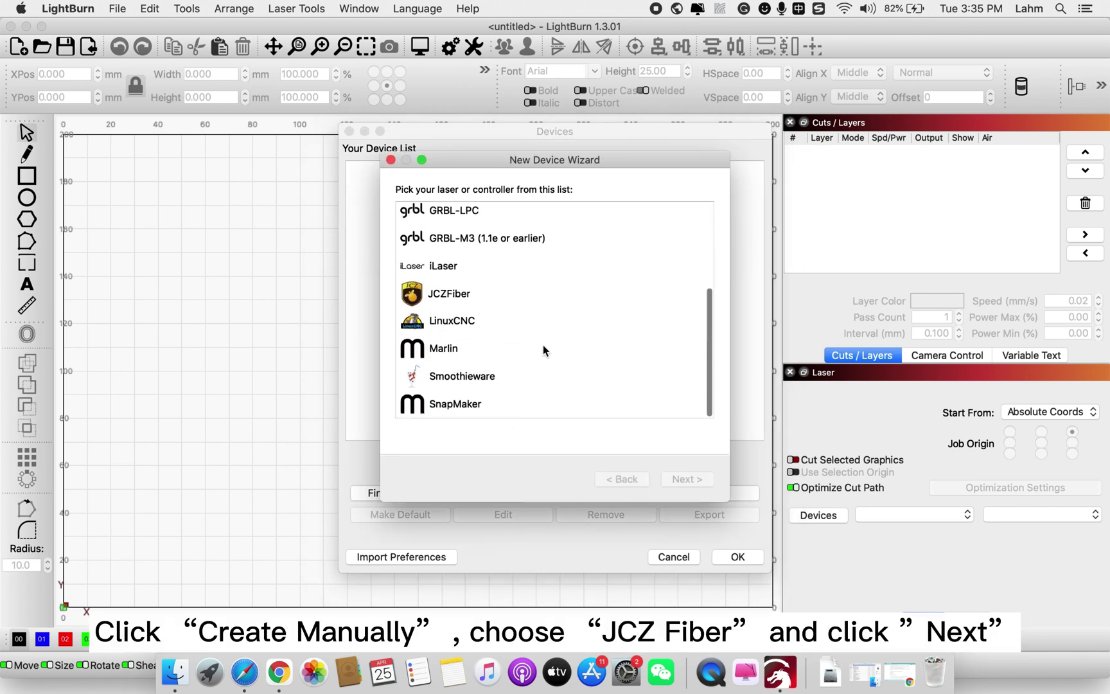
pyautogui.click(449, 293)
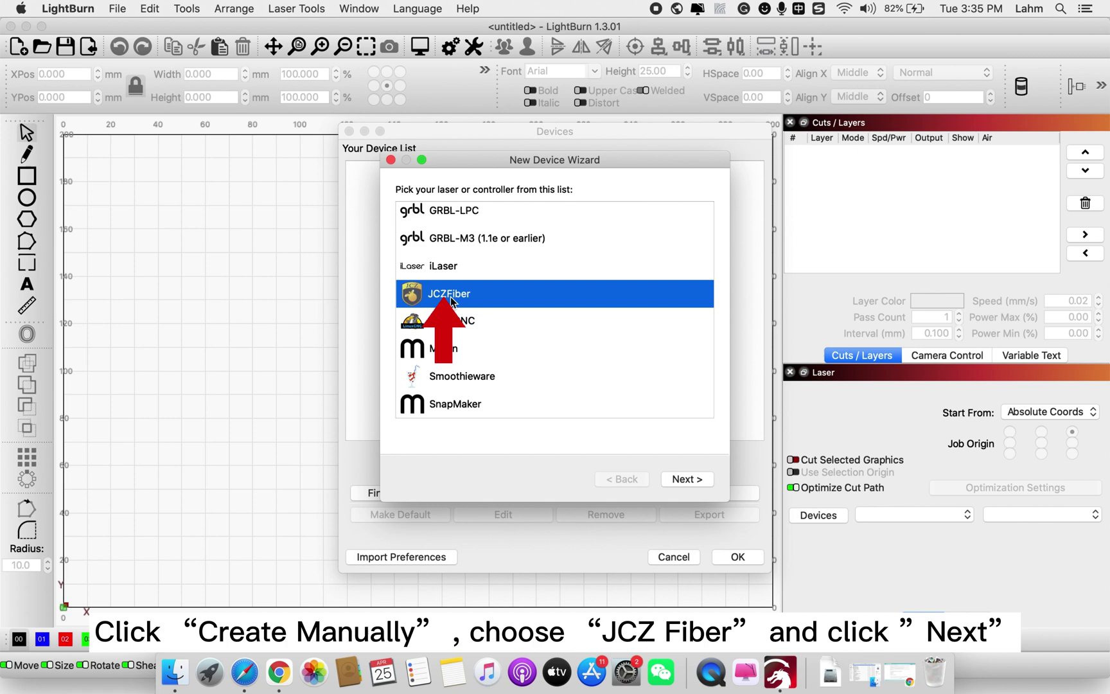
pyautogui.click(687, 479)
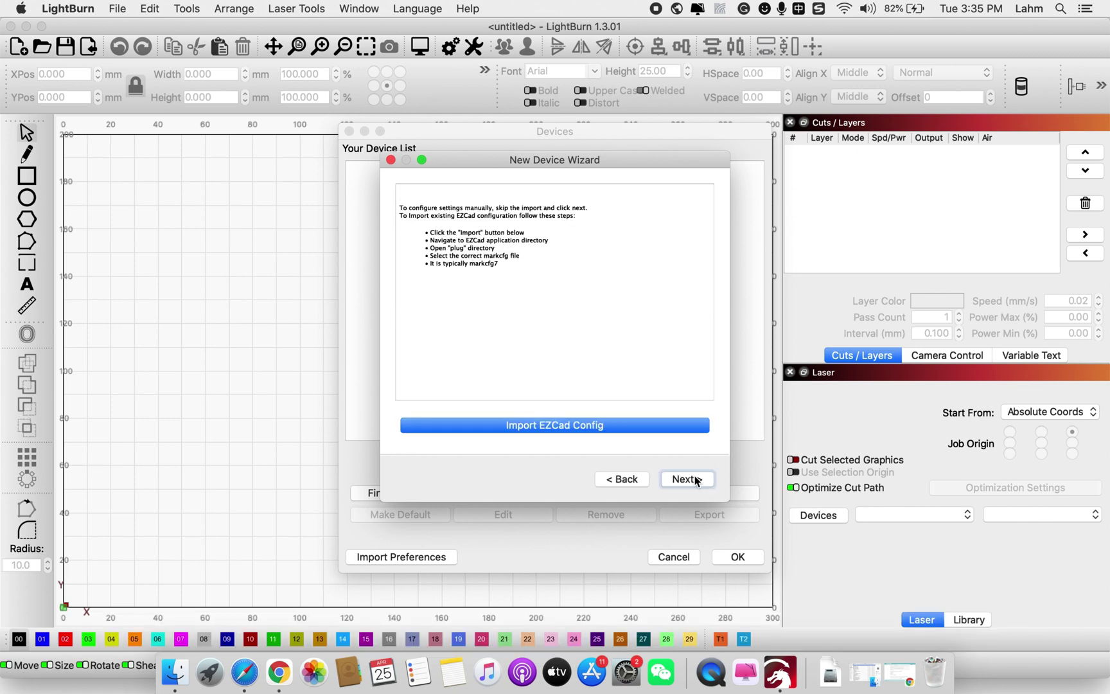
# In the EZCad import dialog, browse to Desktop > EZCAD for ComMarker B4 > 200mm > plug.
pyautogui.click(597, 427)
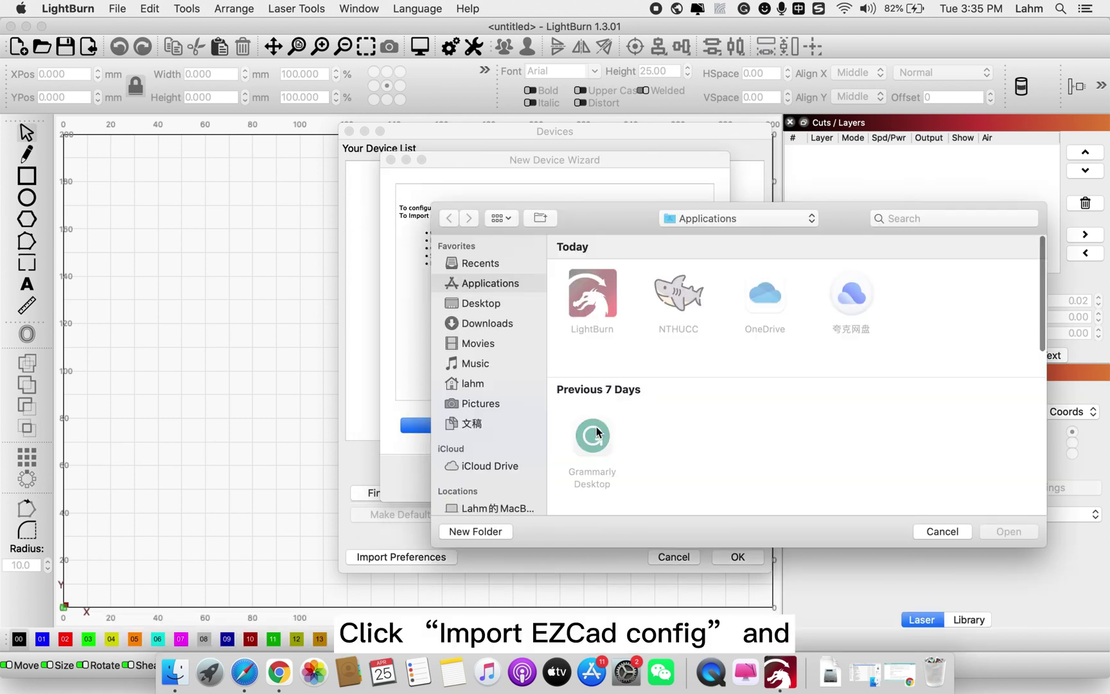
pyautogui.click(487, 323)
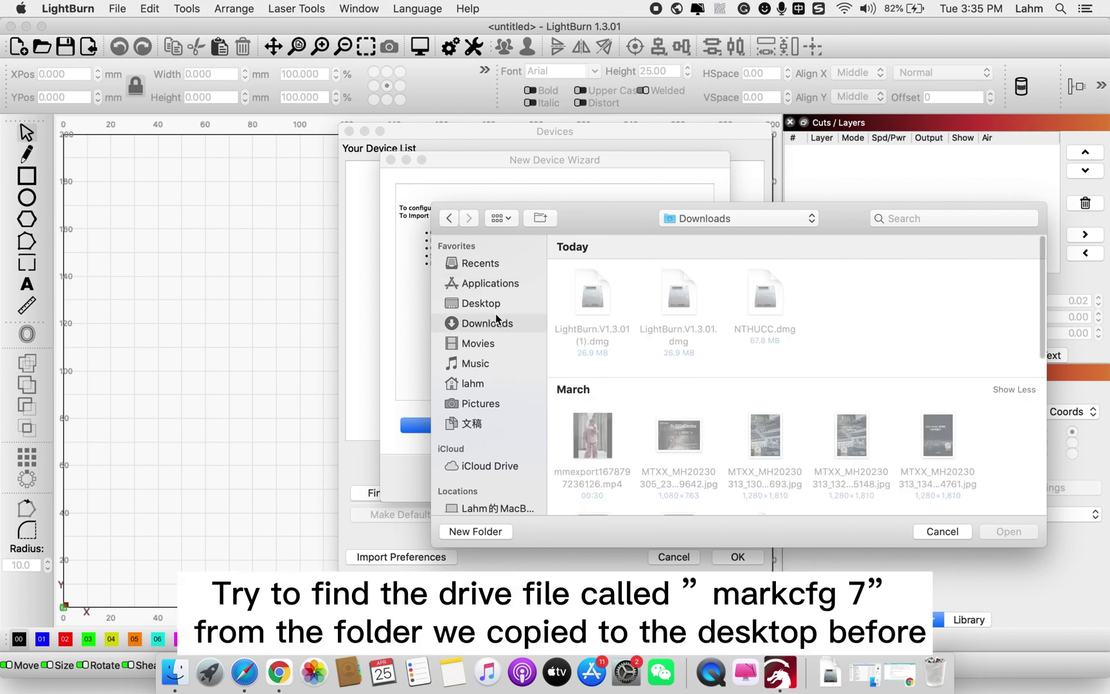
pyautogui.click(481, 303)
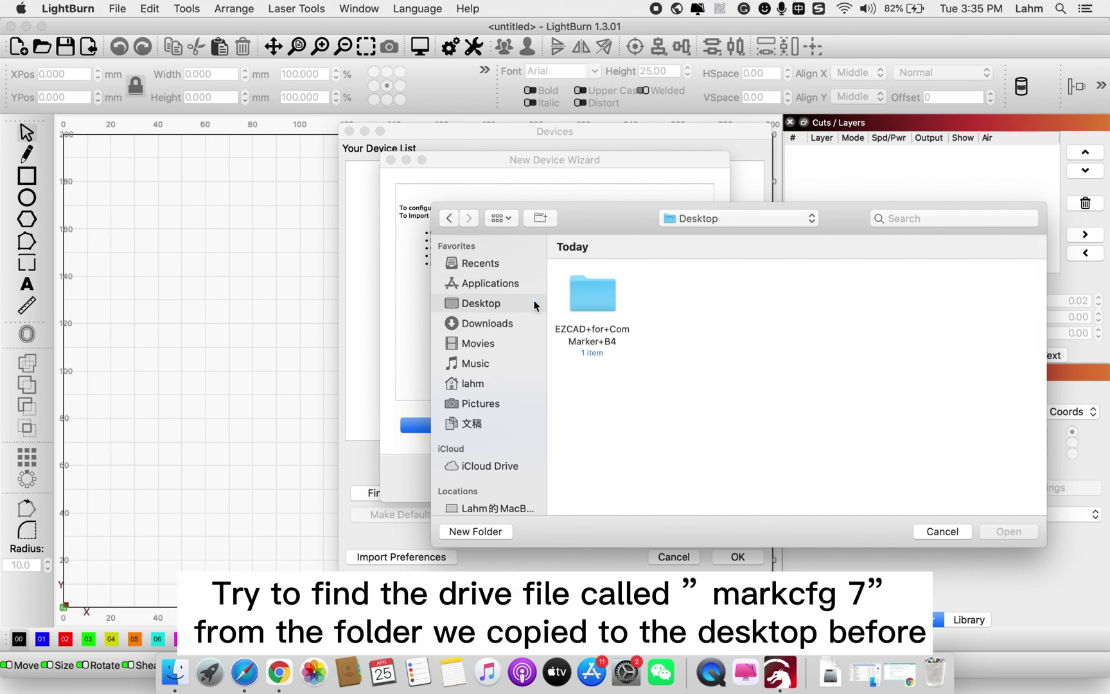
pyautogui.doubleClick(590, 297)
pyautogui.click(595, 292)
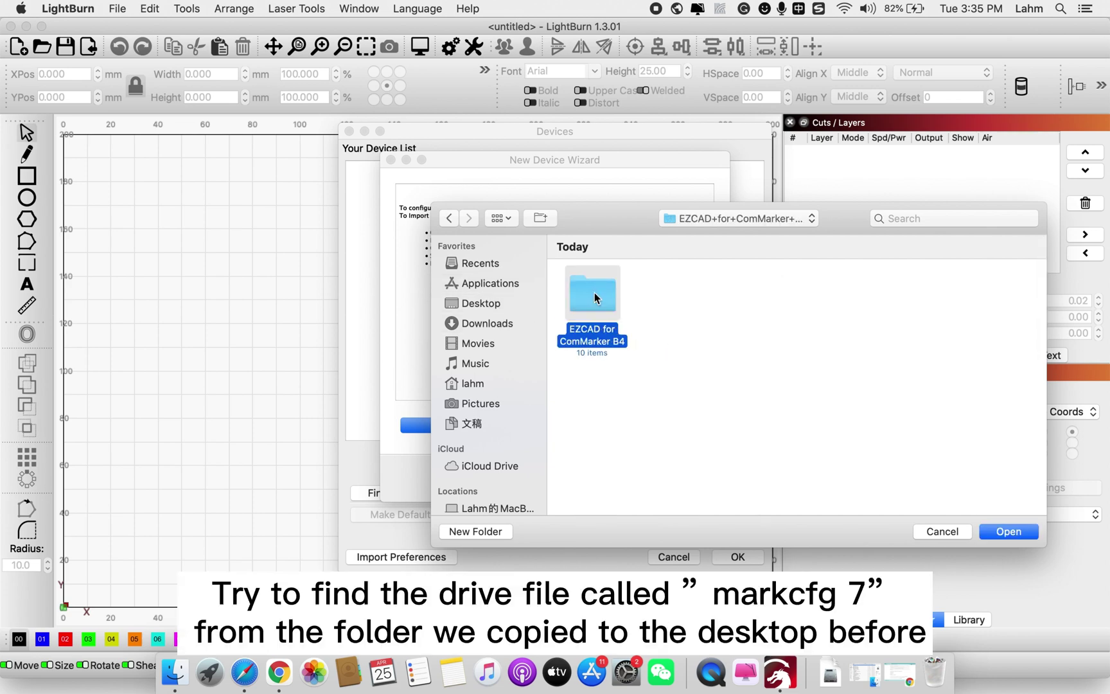
pyautogui.doubleClick(593, 292)
pyautogui.click(768, 292)
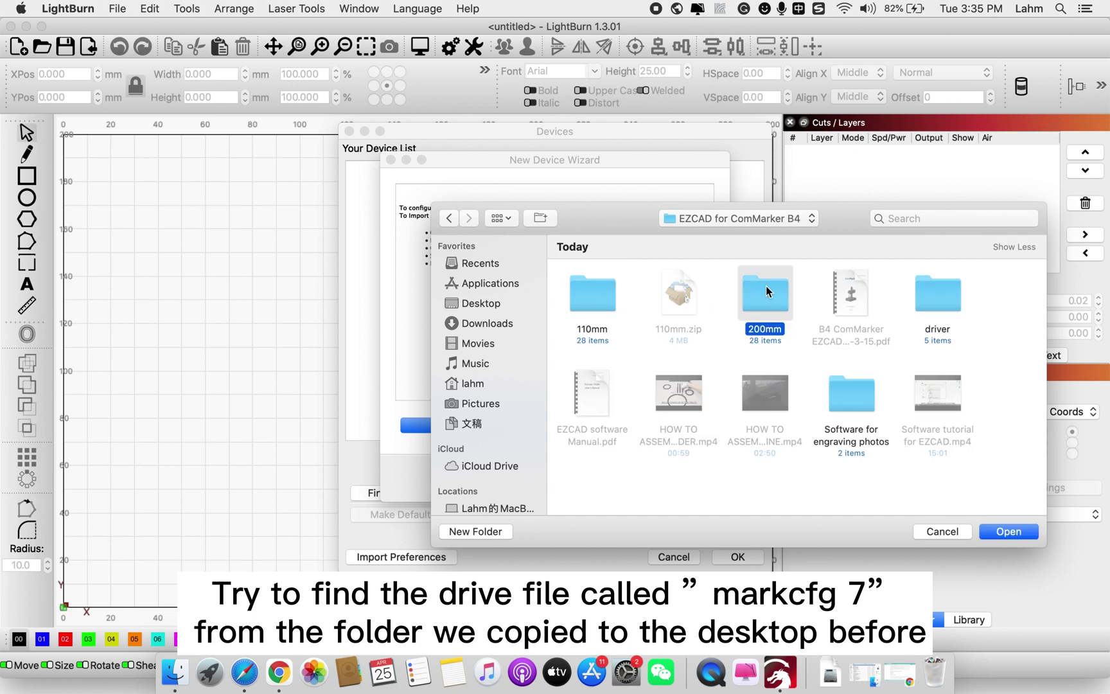
pyautogui.doubleClick(767, 291)
pyautogui.scroll(-3, 777, 373)
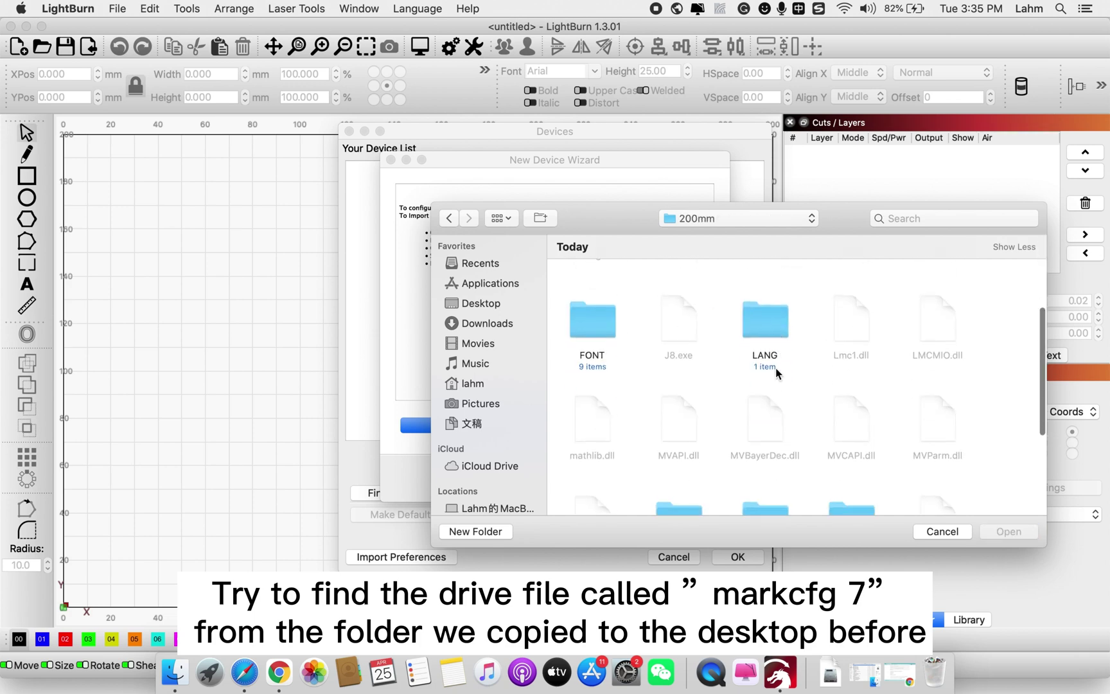
pyautogui.scroll(-2, 777, 373)
pyautogui.scroll(-3, 777, 373)
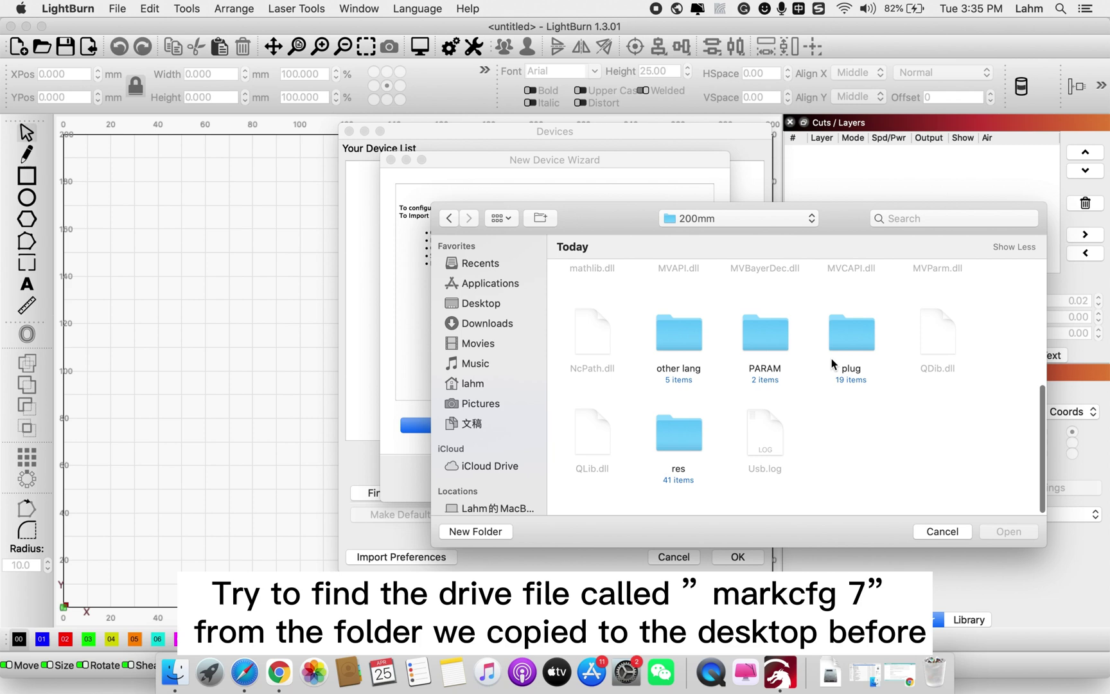
pyautogui.click(855, 347)
pyautogui.doubleClick(856, 336)
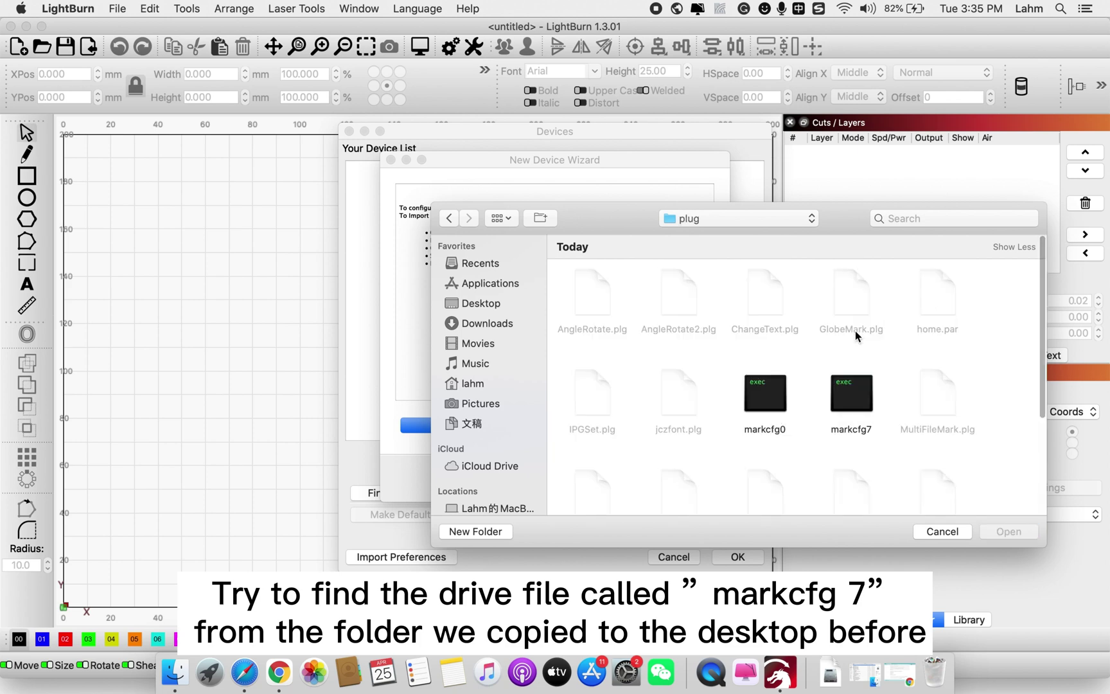
# Import the markcfg7 file and accept the Fiber config summary.
pyautogui.click(848, 399)
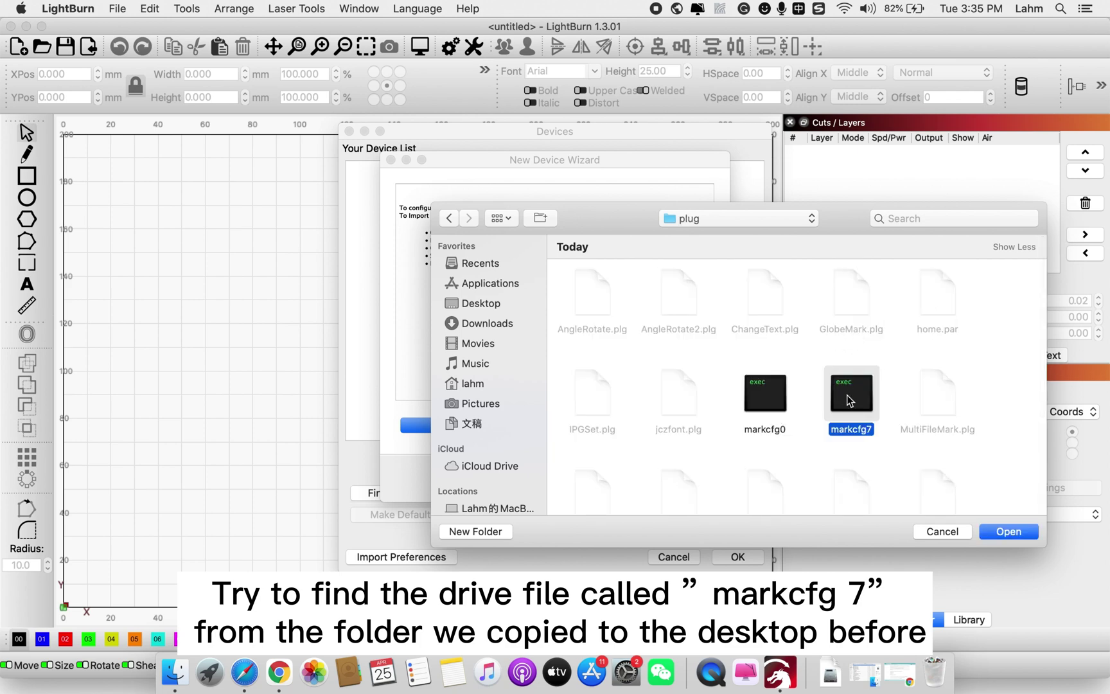
pyautogui.click(1008, 531)
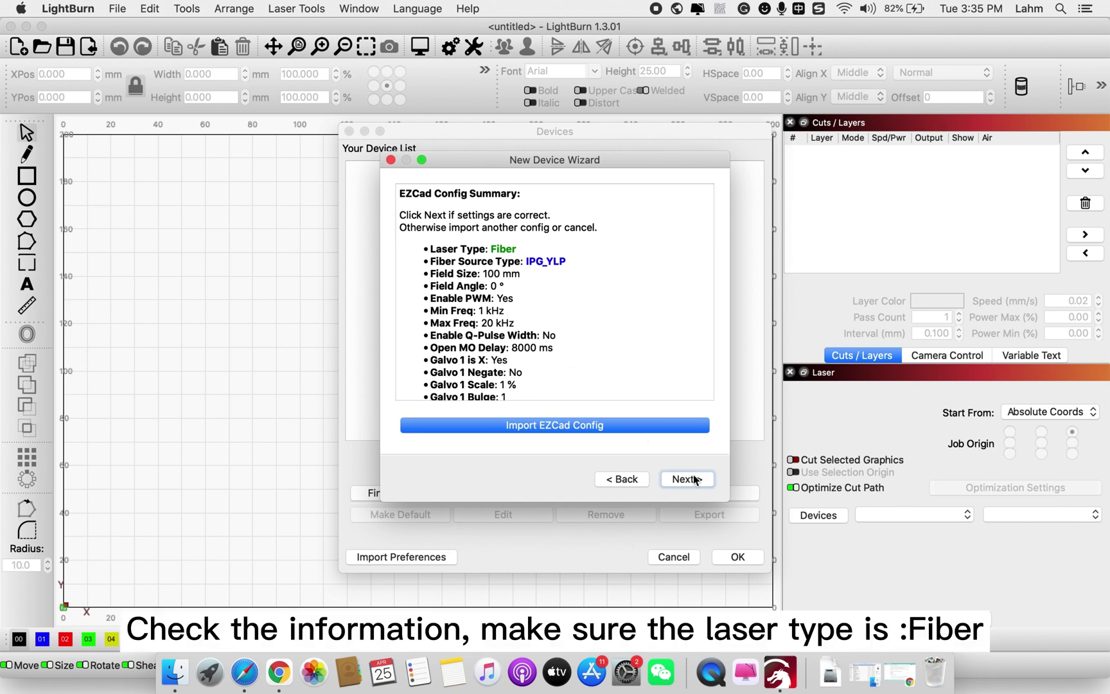
pyautogui.click(685, 480)
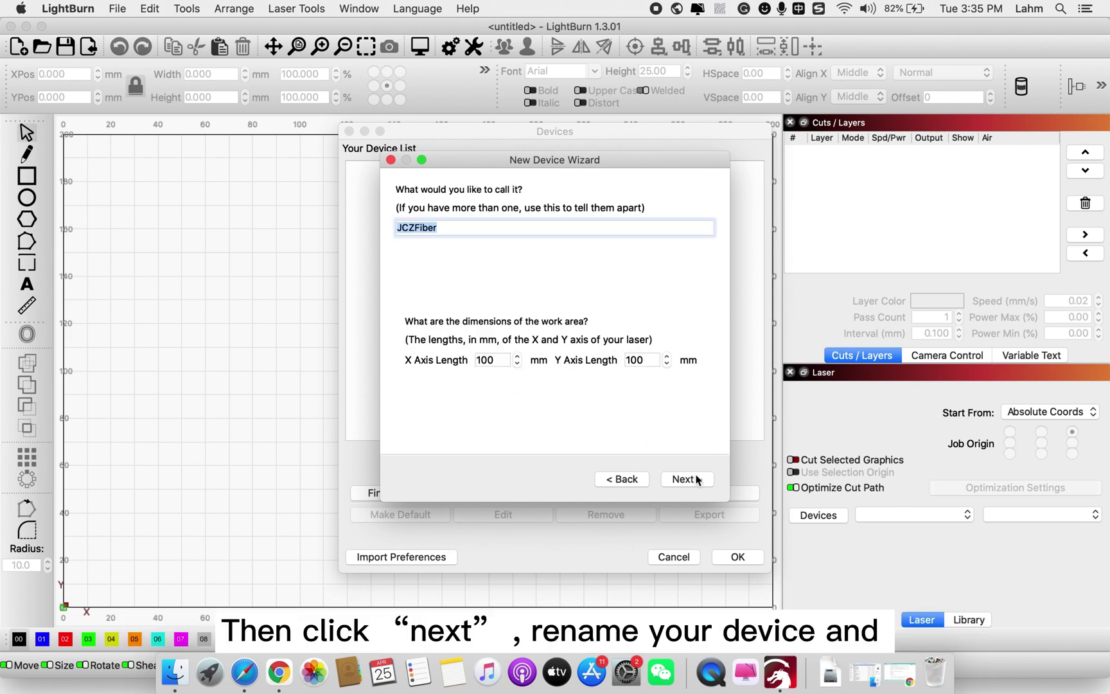
# Rename the device from JCZFiber to ComMarker B4 and set X and Y axis lengths to 110 mm.
pyautogui.click(478, 228)
pyautogui.press('BackSpace')
pyautogui.press('BackSpace')
pyautogui.press('BackSpace')
pyautogui.write('Co')
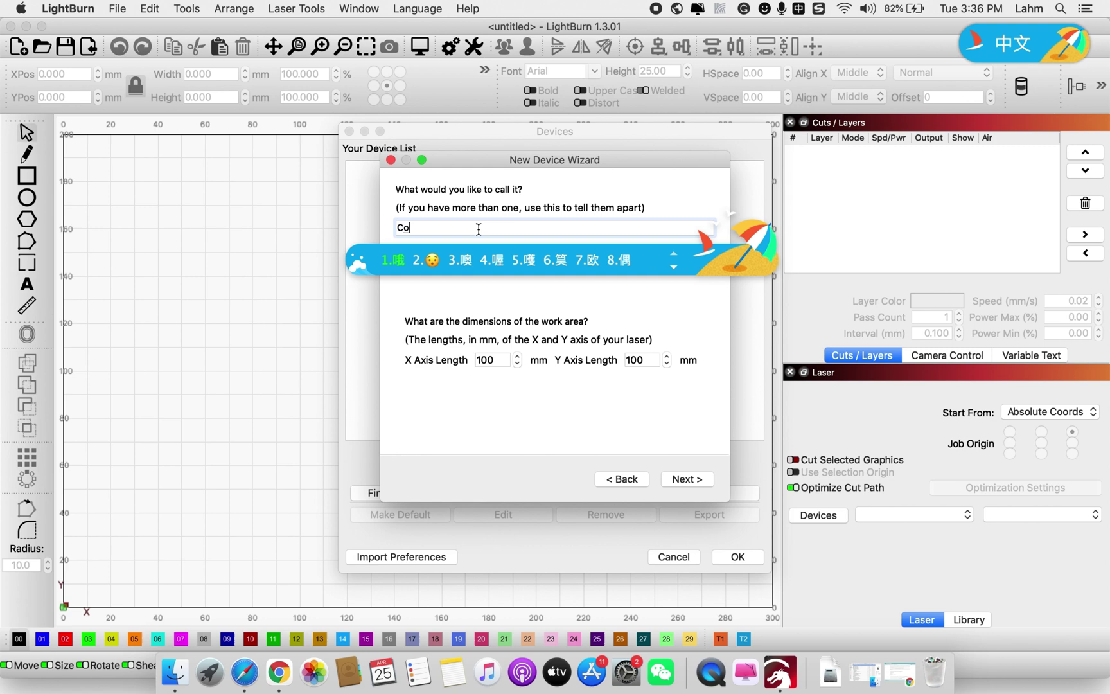
pyautogui.press('shift')
pyautogui.write('mMar')
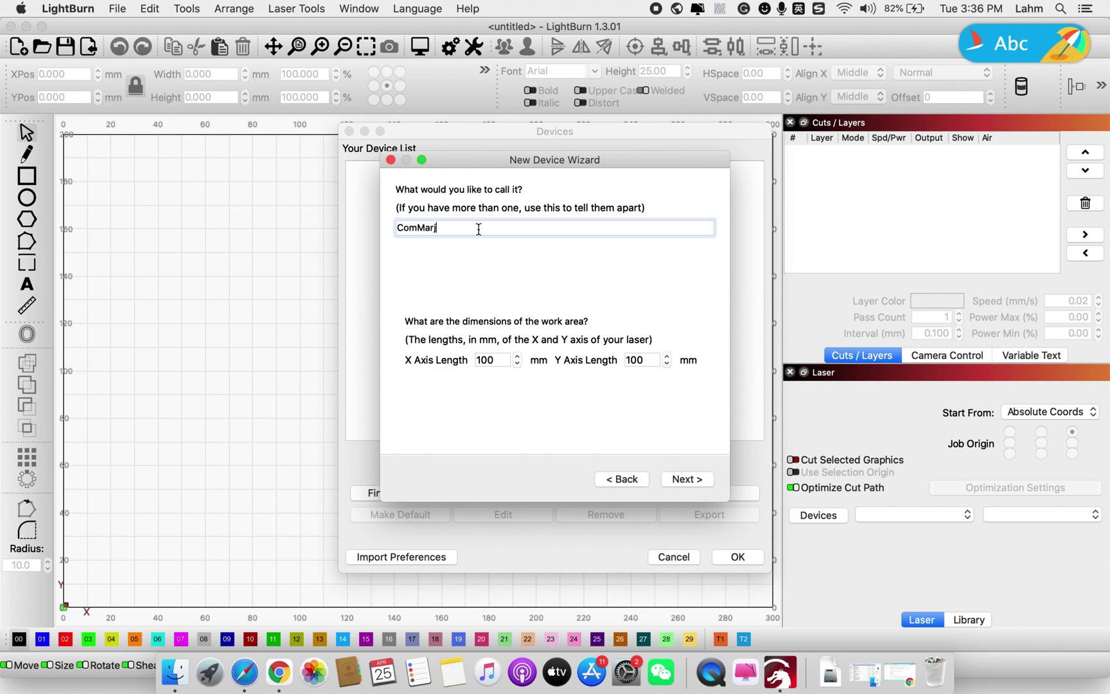
pyautogui.write('ker B4')
pyautogui.click(499, 360)
pyautogui.write('110')
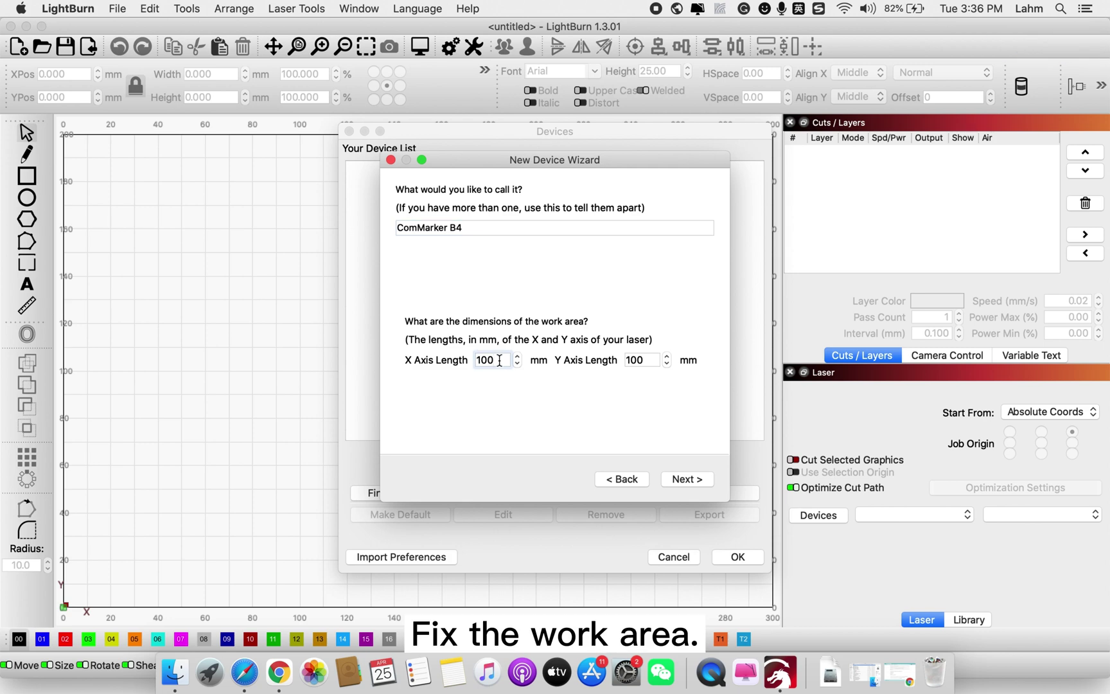
pyautogui.click(636, 361)
pyautogui.write('10')
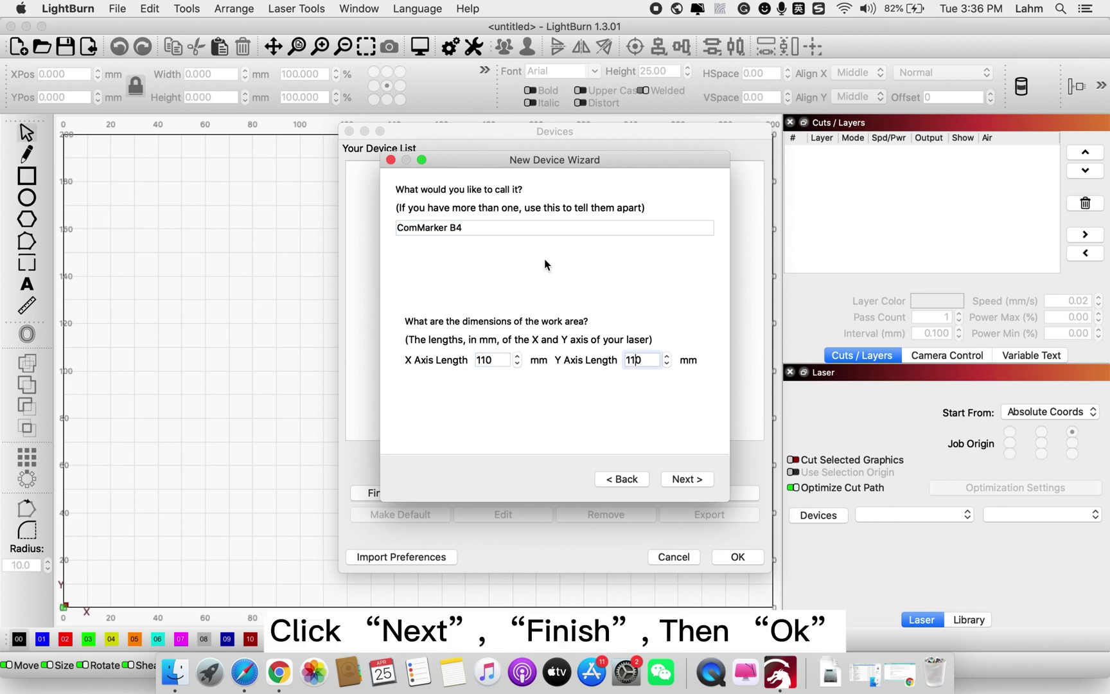
# Finish the wizard, confirm the Devices list, and bring up ComMarker B4's Device Settings.
pyautogui.click(684, 478)
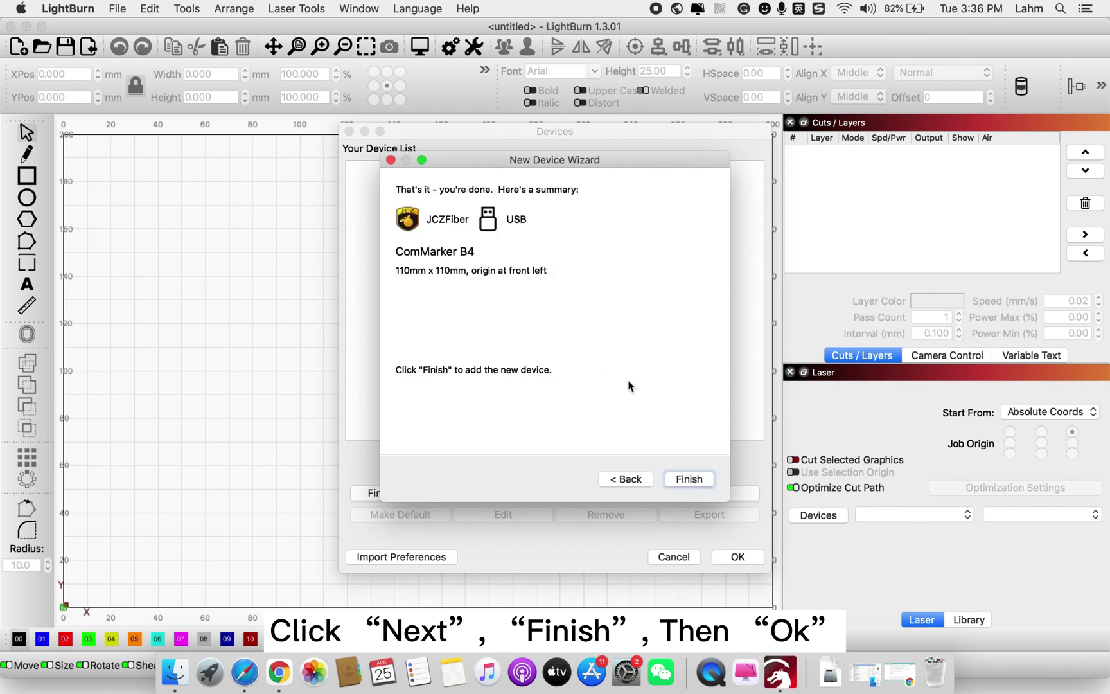
pyautogui.click(689, 480)
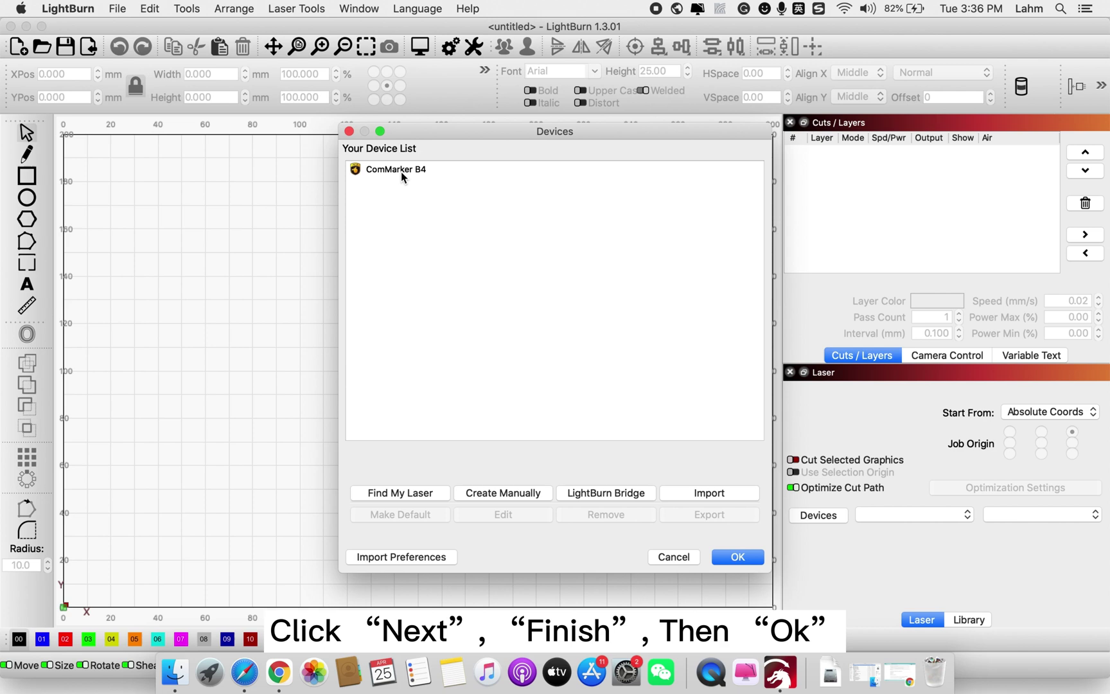
pyautogui.click(738, 557)
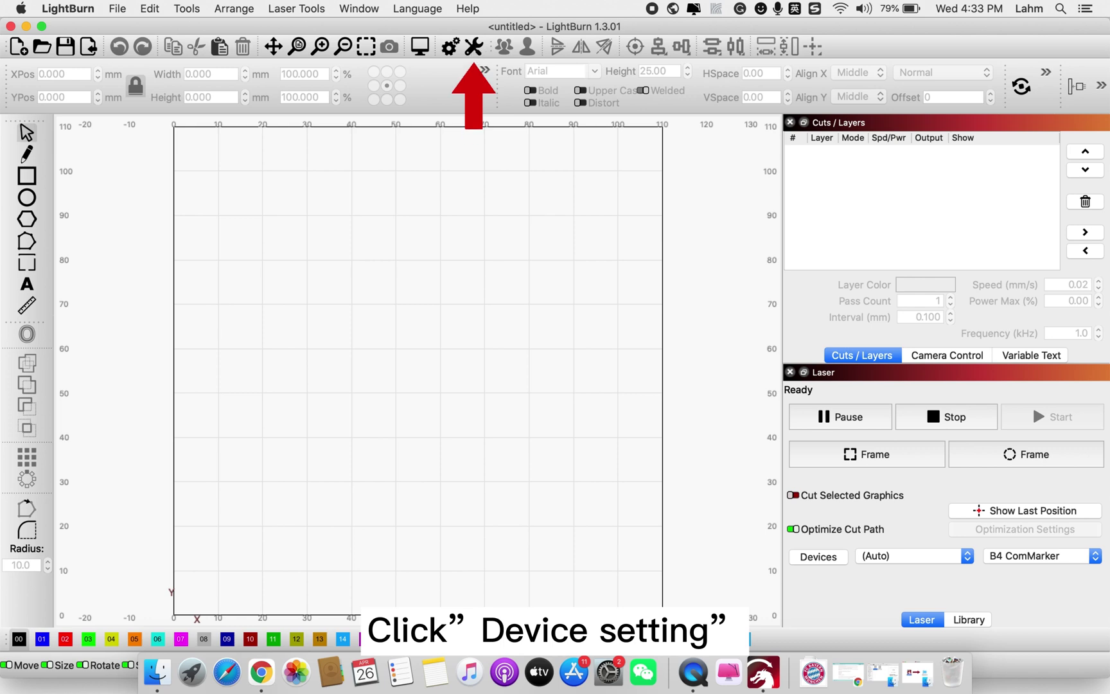
pyautogui.click(474, 46)
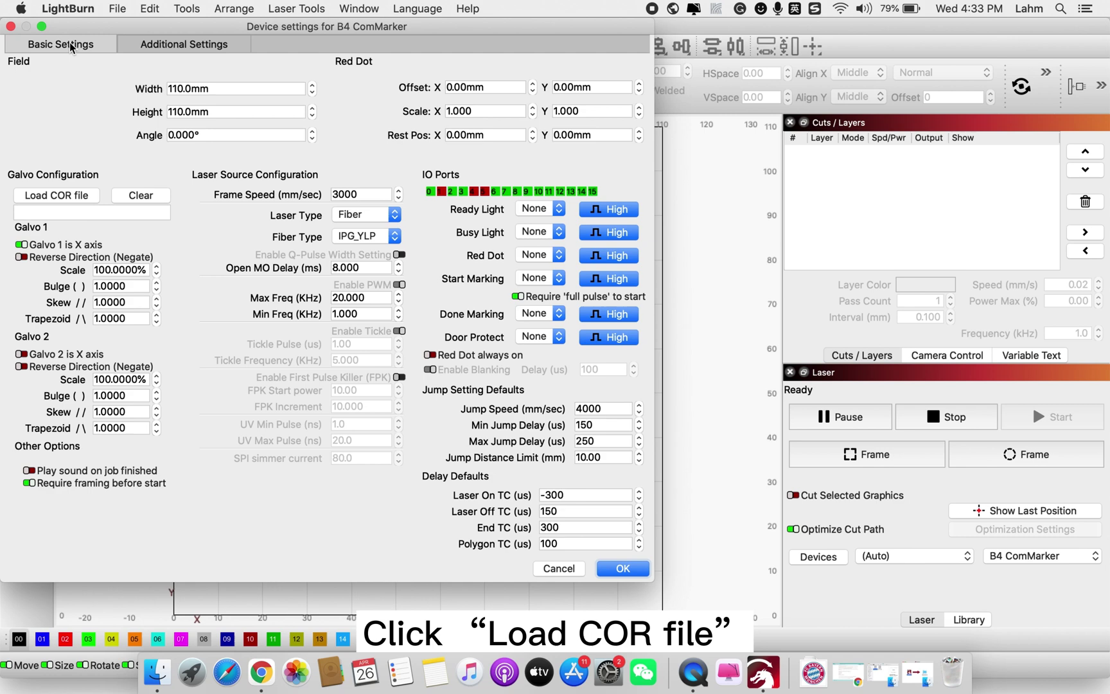
# Load jcz11.cor from Desktop > EZCAD for ComMarker B4 > 110mm as the lens correction file.
pyautogui.click(73, 194)
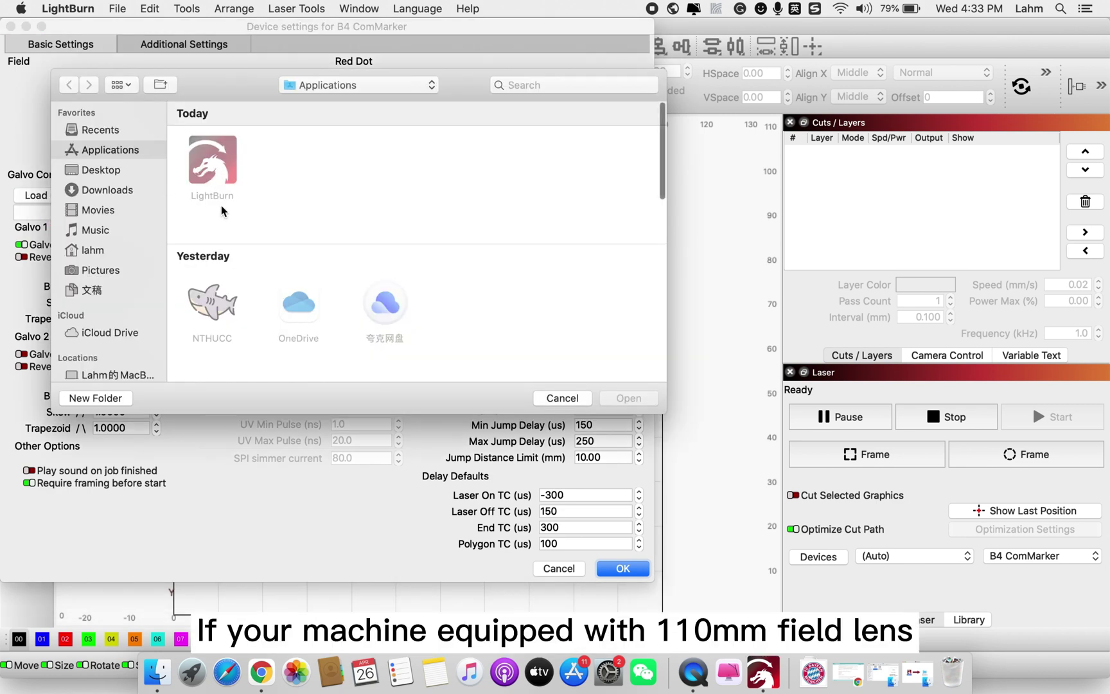
pyautogui.click(100, 169)
pyautogui.doubleClick(217, 167)
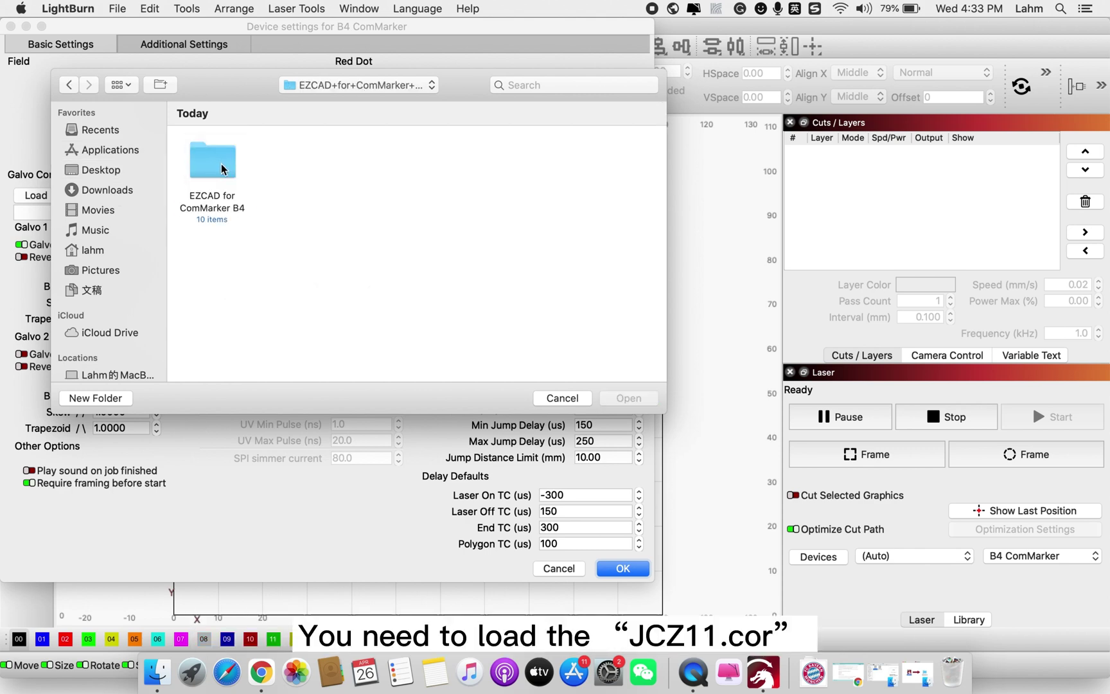
pyautogui.doubleClick(222, 168)
pyautogui.doubleClick(213, 161)
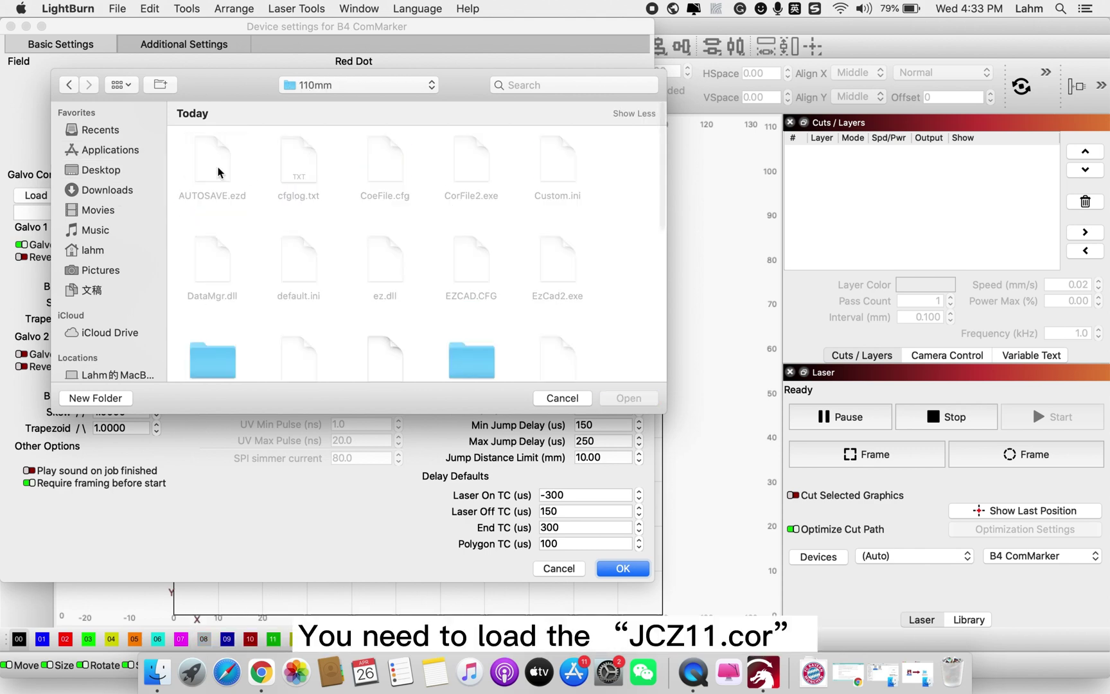
pyautogui.scroll(-5, 333, 224)
pyautogui.scroll(-5, 334, 223)
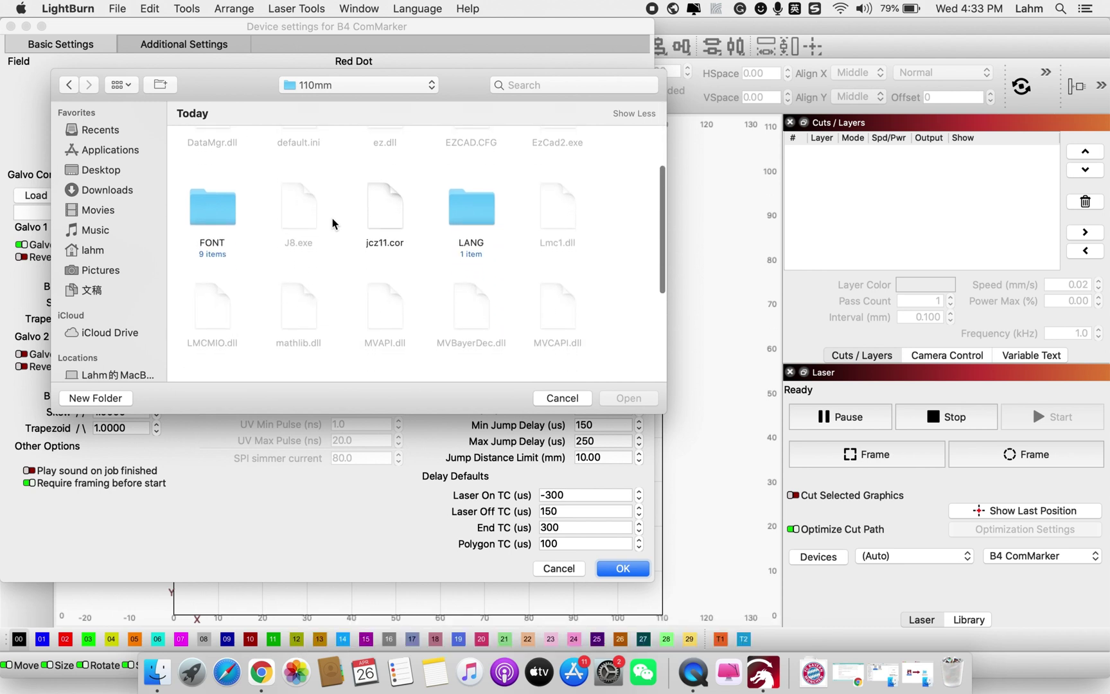
pyautogui.scroll(-4, 334, 223)
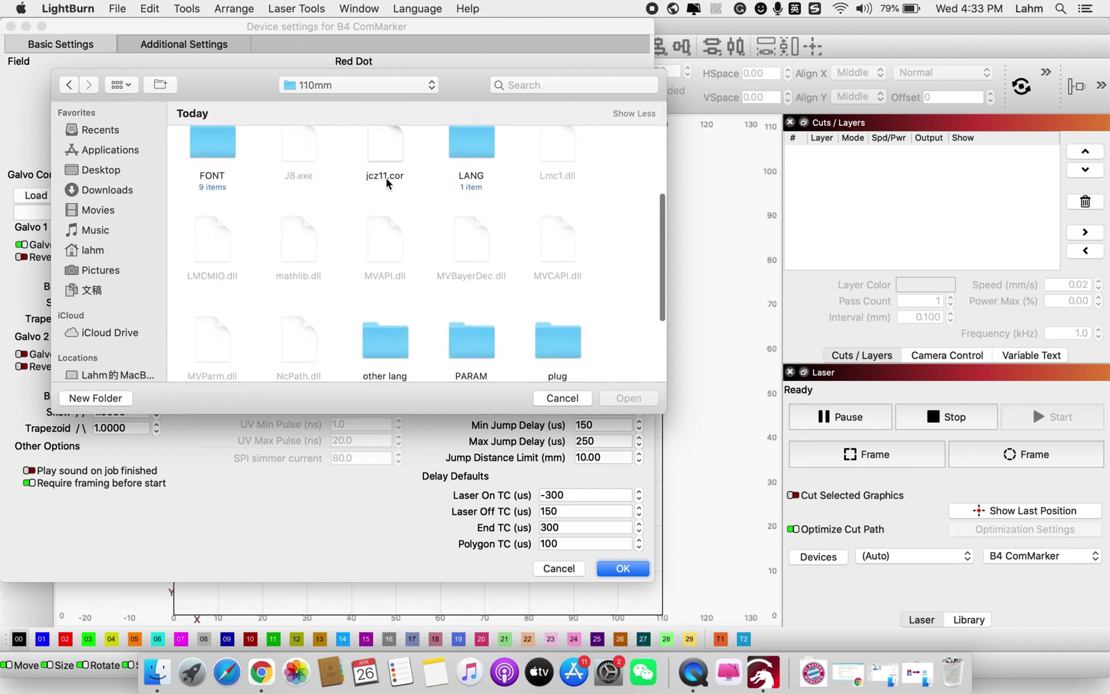
pyautogui.click(389, 150)
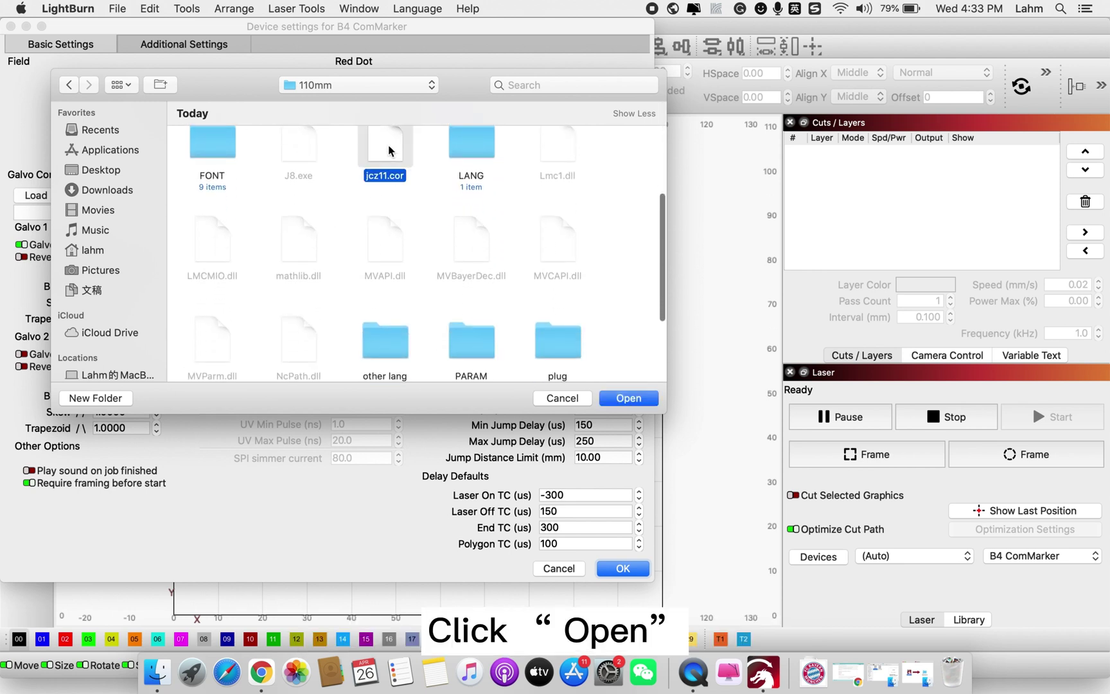
pyautogui.click(630, 398)
pyautogui.moveTo(508, 330)
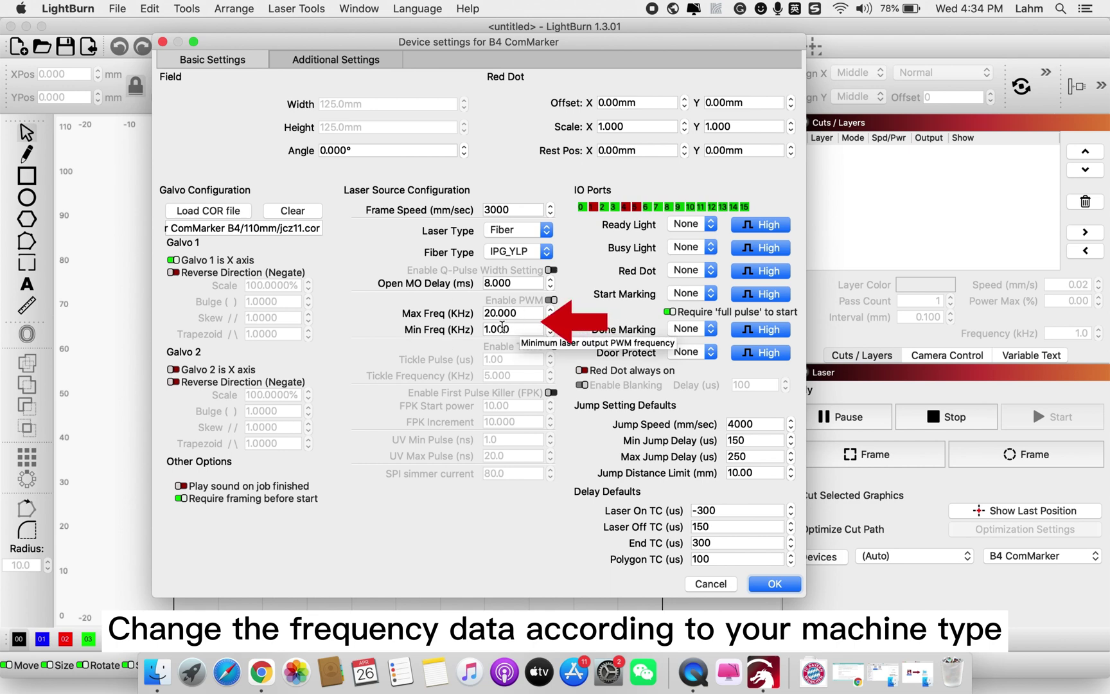
pyautogui.write('0')
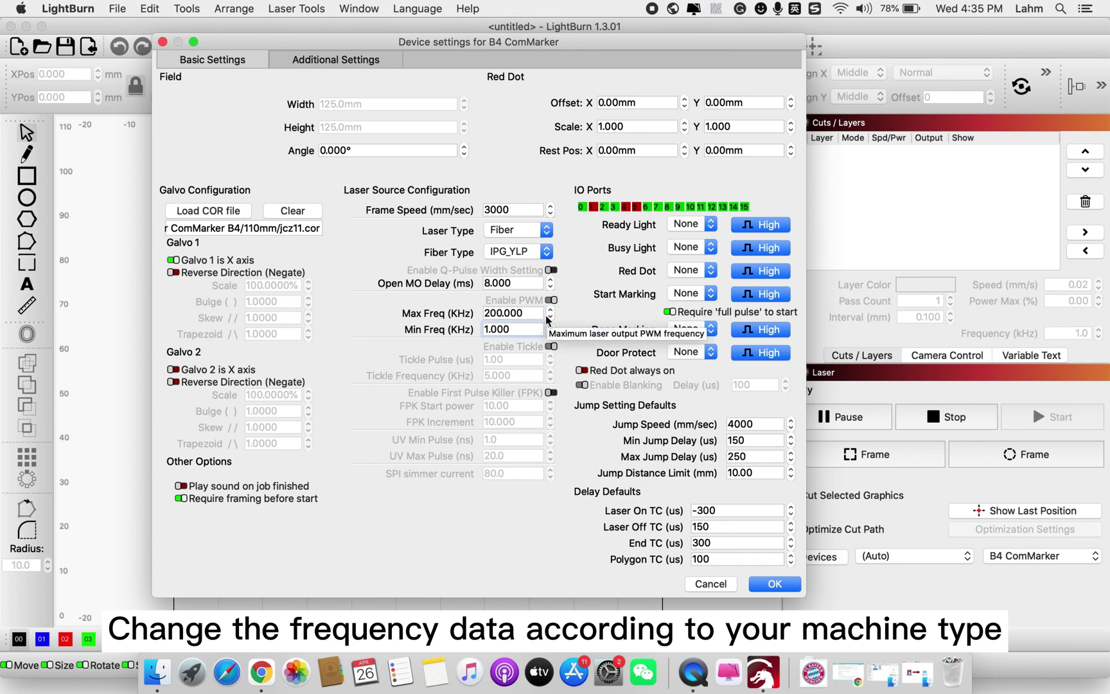
# Set frequencies to 20–200 kHz, enable Galvo 2 is X axis, and save the settings.
pyautogui.doubleClick(490, 329)
pyautogui.write('20')
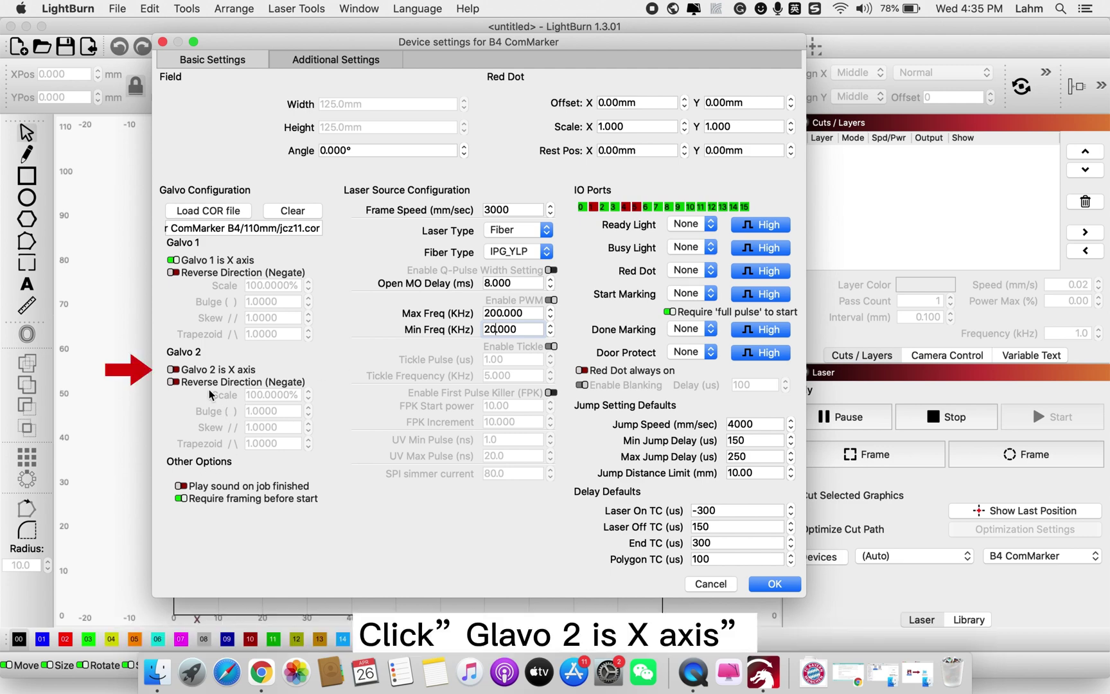
pyautogui.click(174, 370)
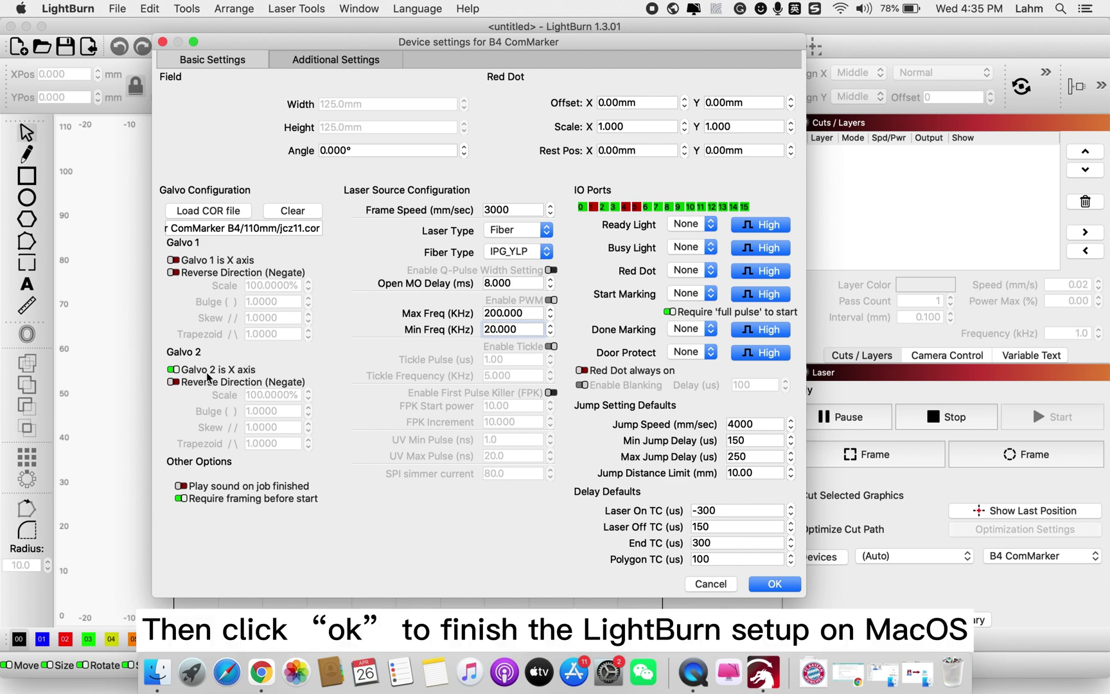
pyautogui.click(775, 584)
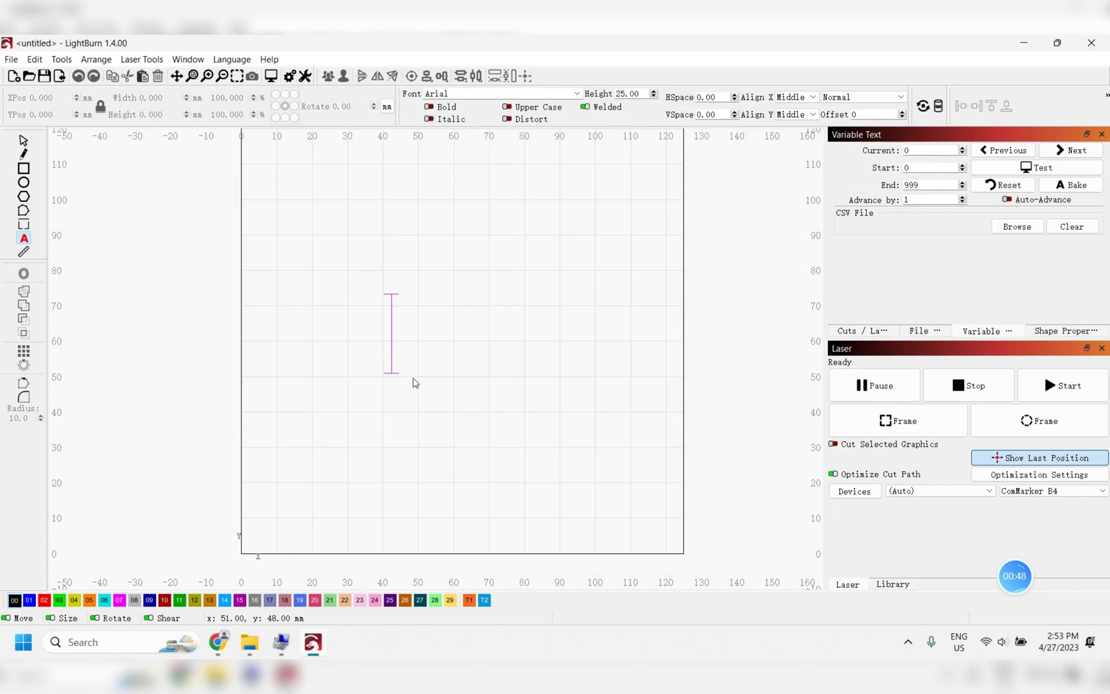